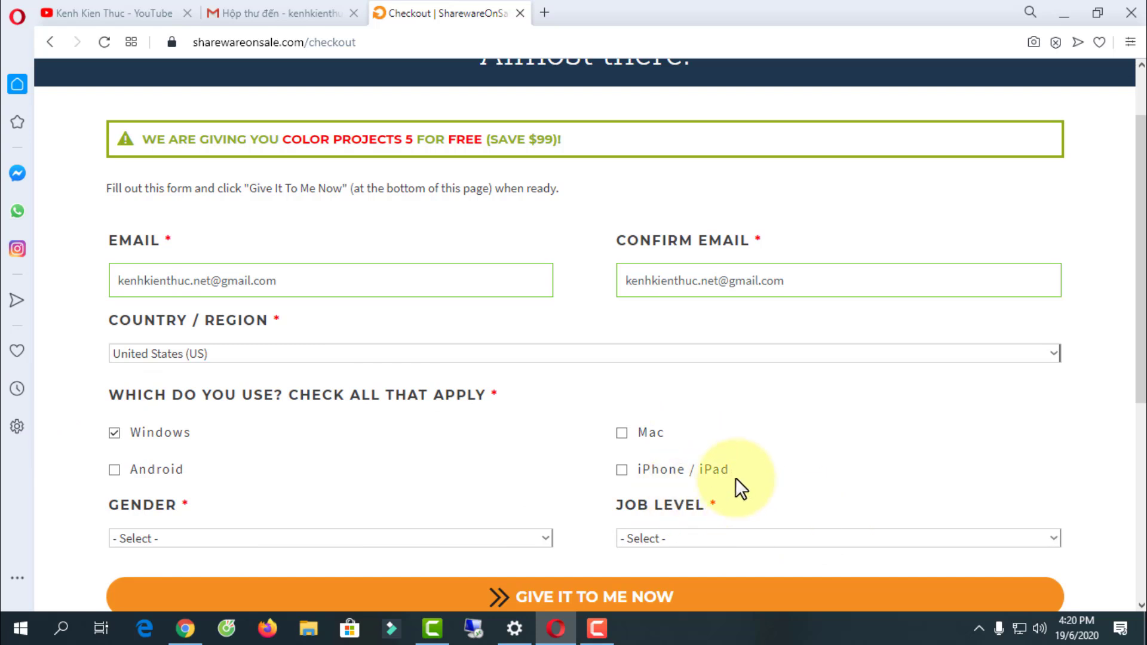
# - Choose Male as gender and Student as job level, then submit the giveaway checkout form
pyautogui.click(185, 457)
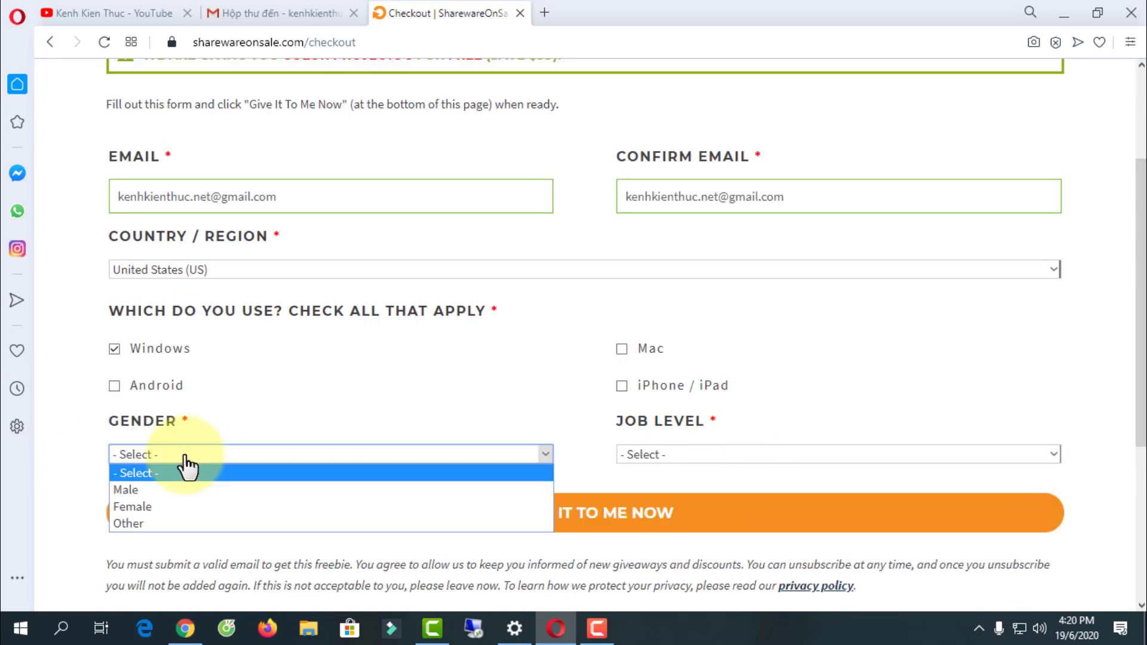
pyautogui.click(137, 490)
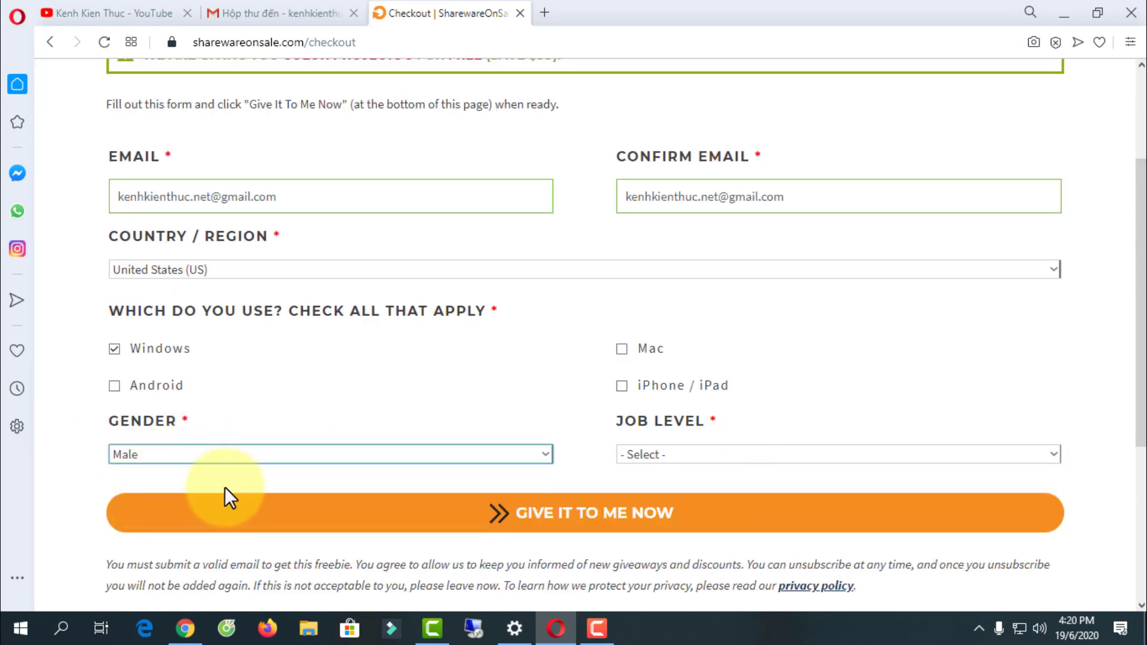
pyautogui.click(679, 461)
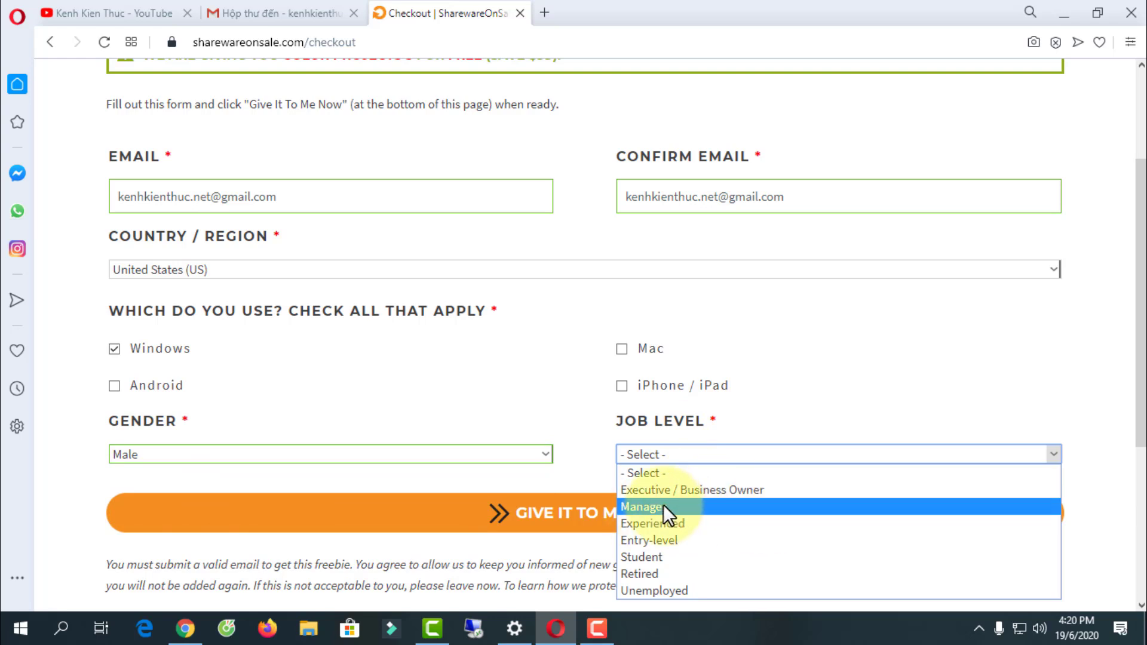
pyautogui.click(660, 558)
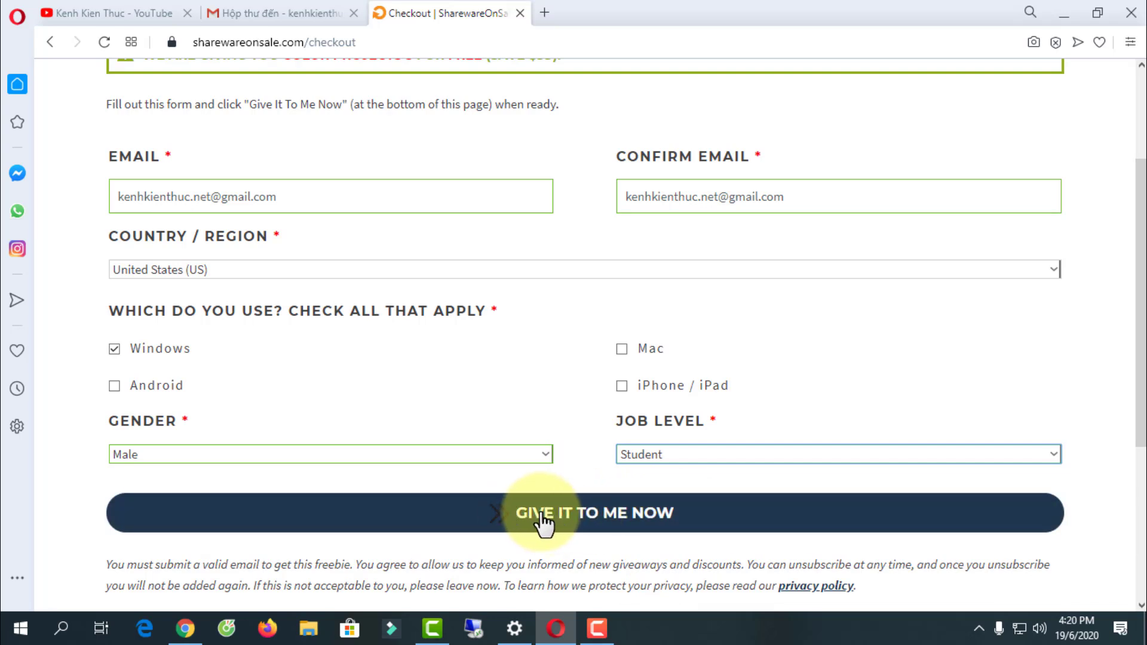
pyautogui.click(600, 524)
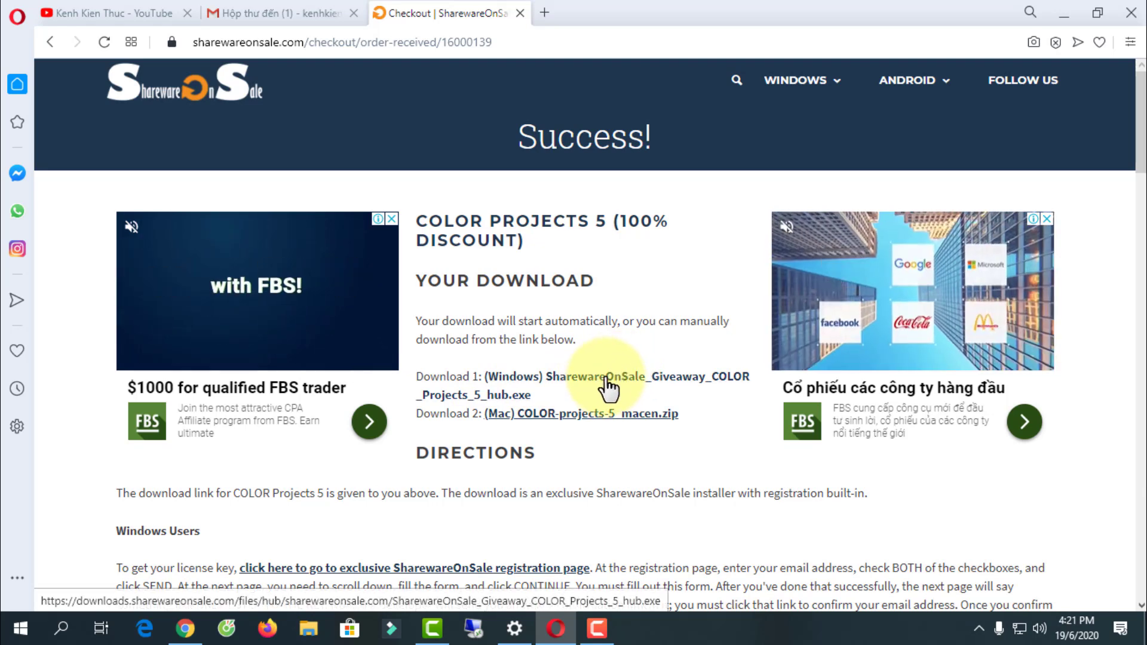
# - Save the Windows COLOR Projects 5 hub installer to the Desktop and minimize Opera
pyautogui.click(608, 388)
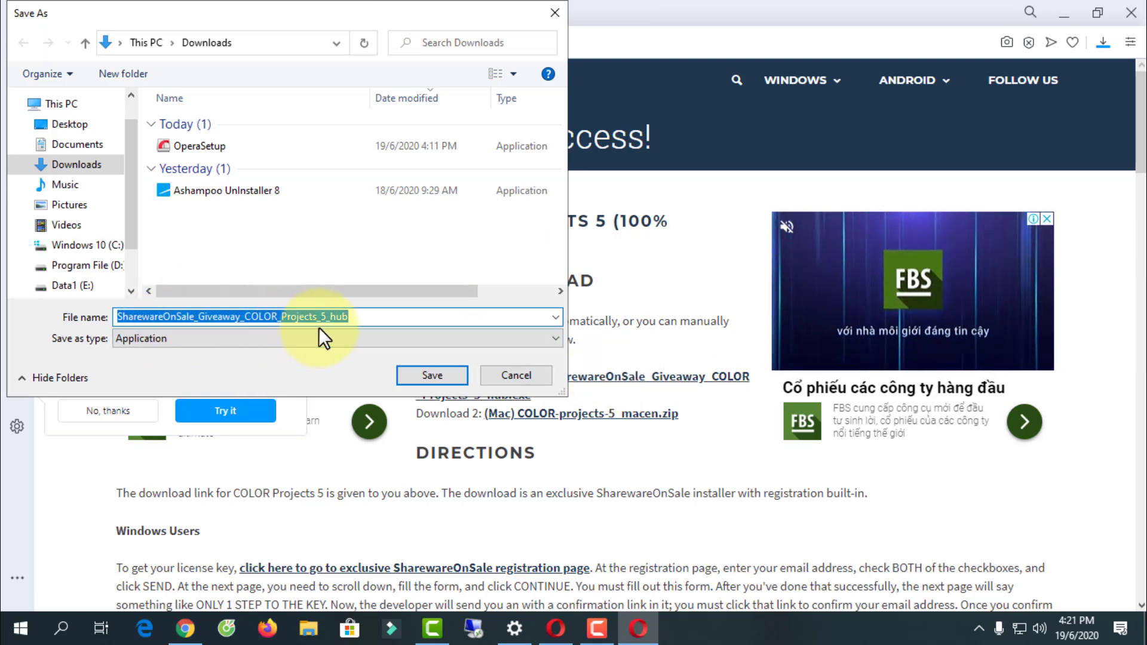
pyautogui.click(69, 125)
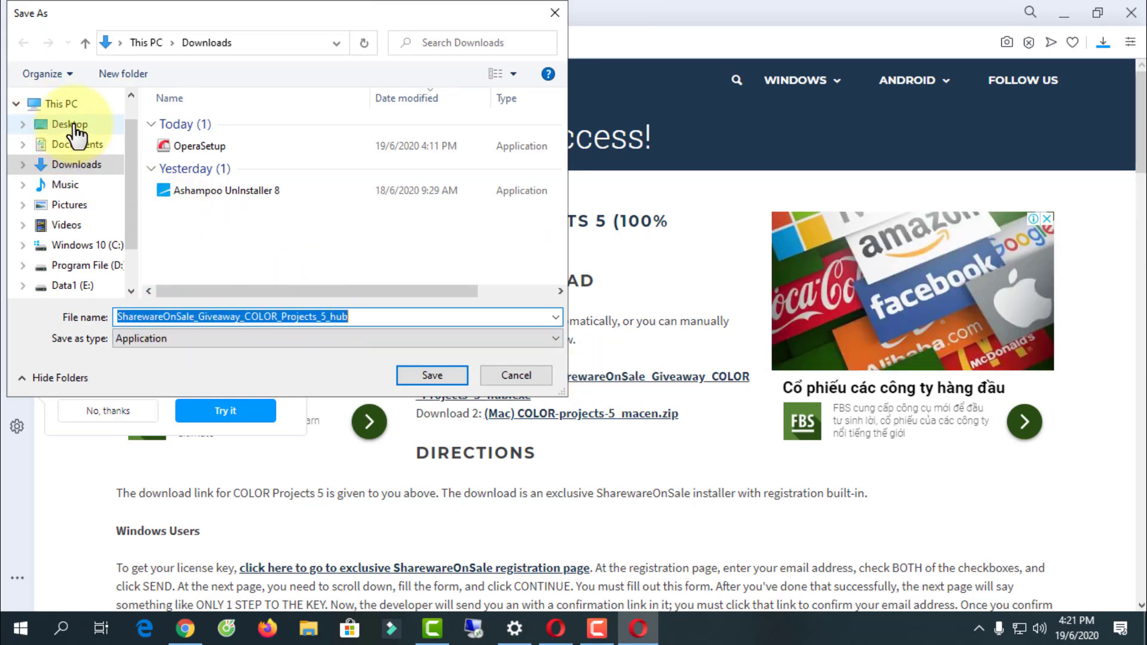
pyautogui.click(442, 374)
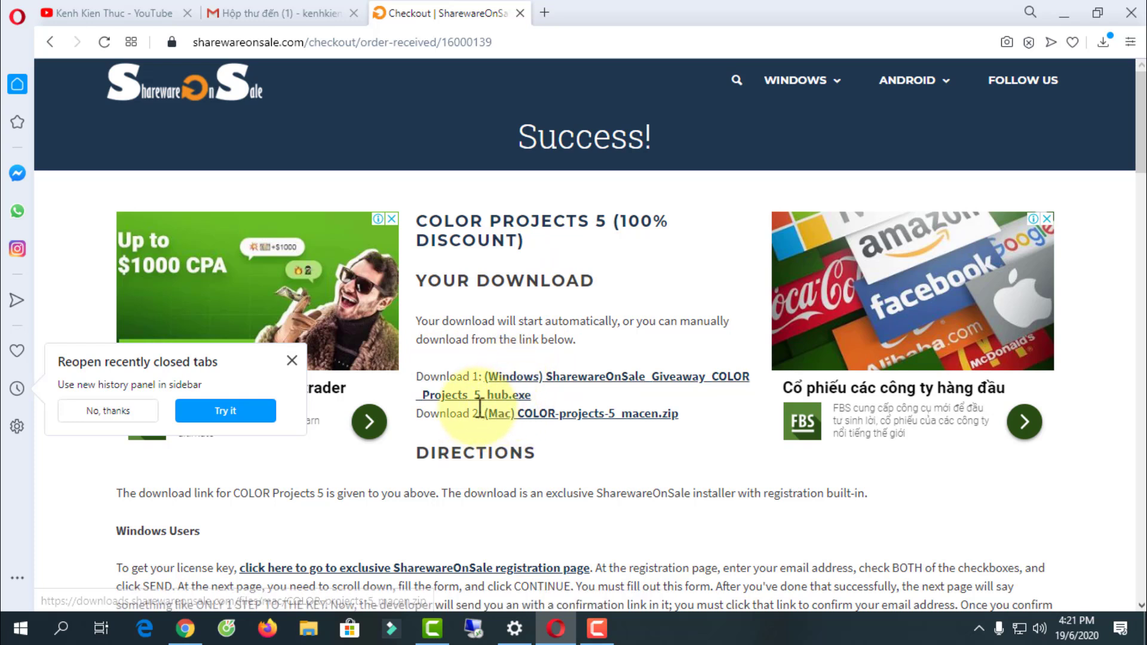
pyautogui.click(520, 385)
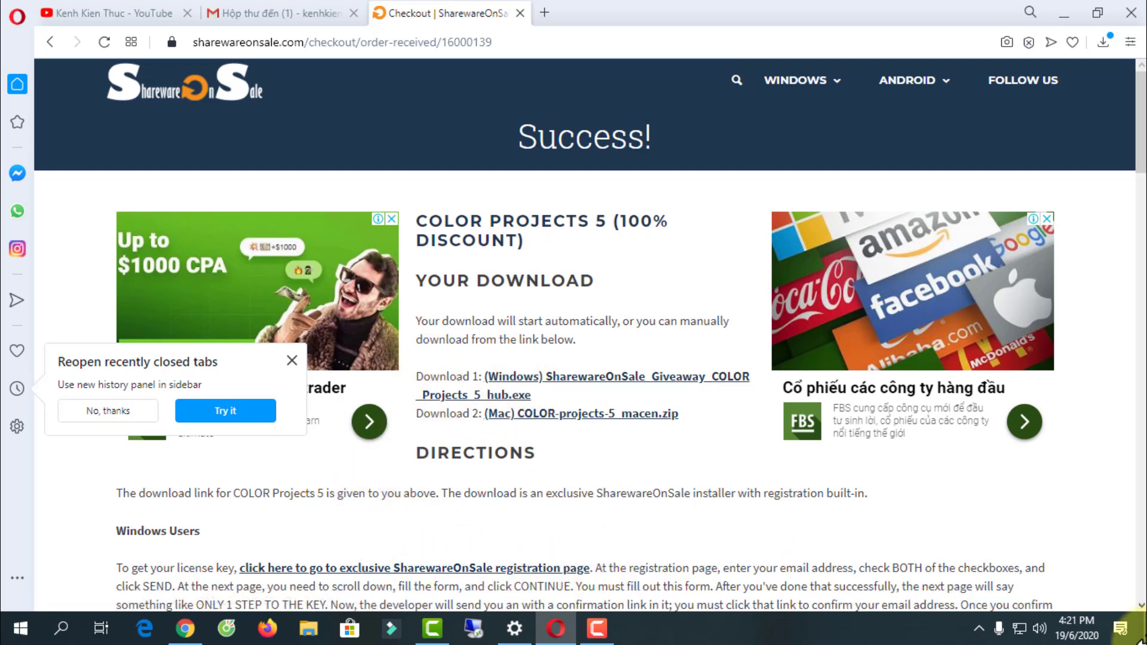
pyautogui.click(1060, 10)
# - Read the 'Download is ready: COLOR Projects 5' email in Gmail, then return to the Success tab
pyautogui.click(1128, 16)
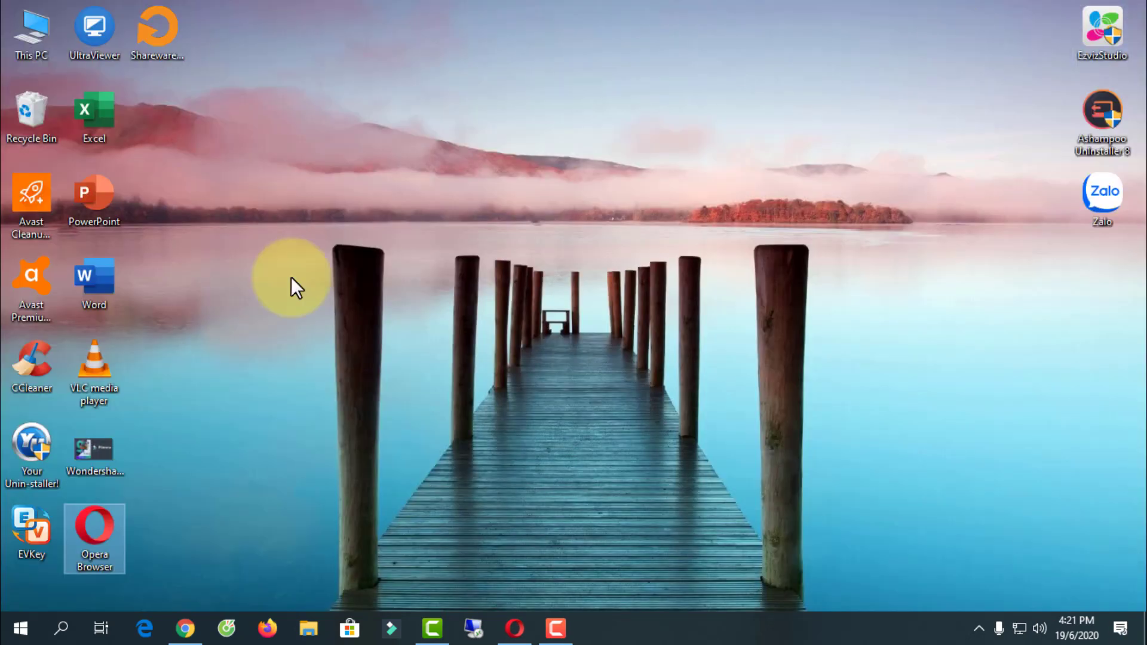
pyautogui.click(157, 28)
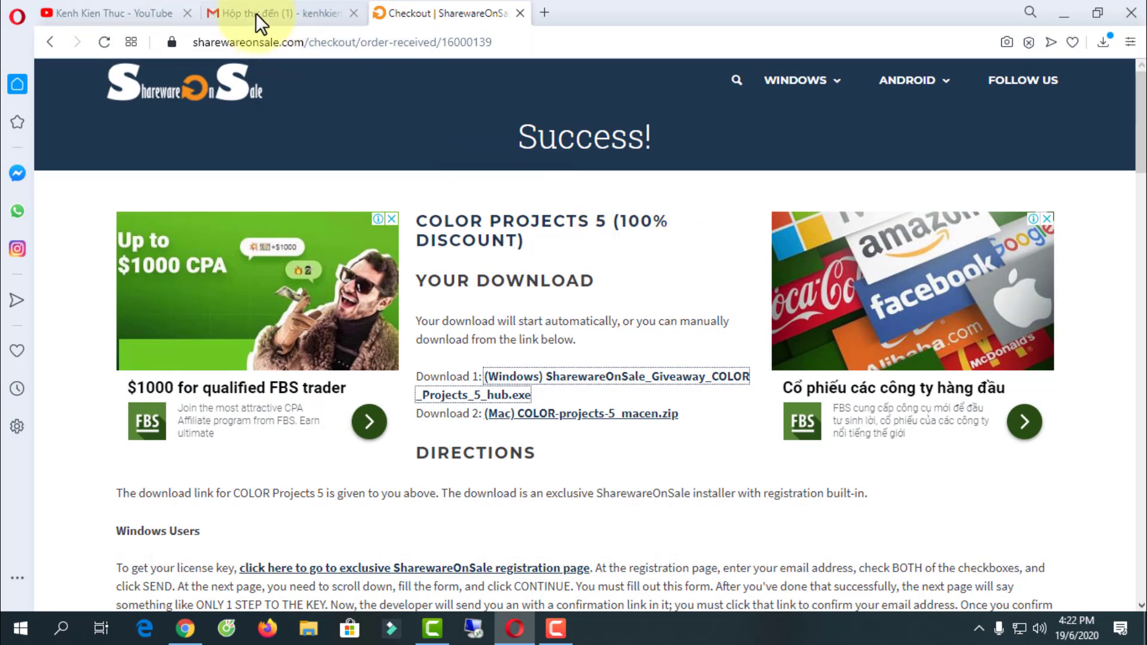
pyautogui.click(253, 10)
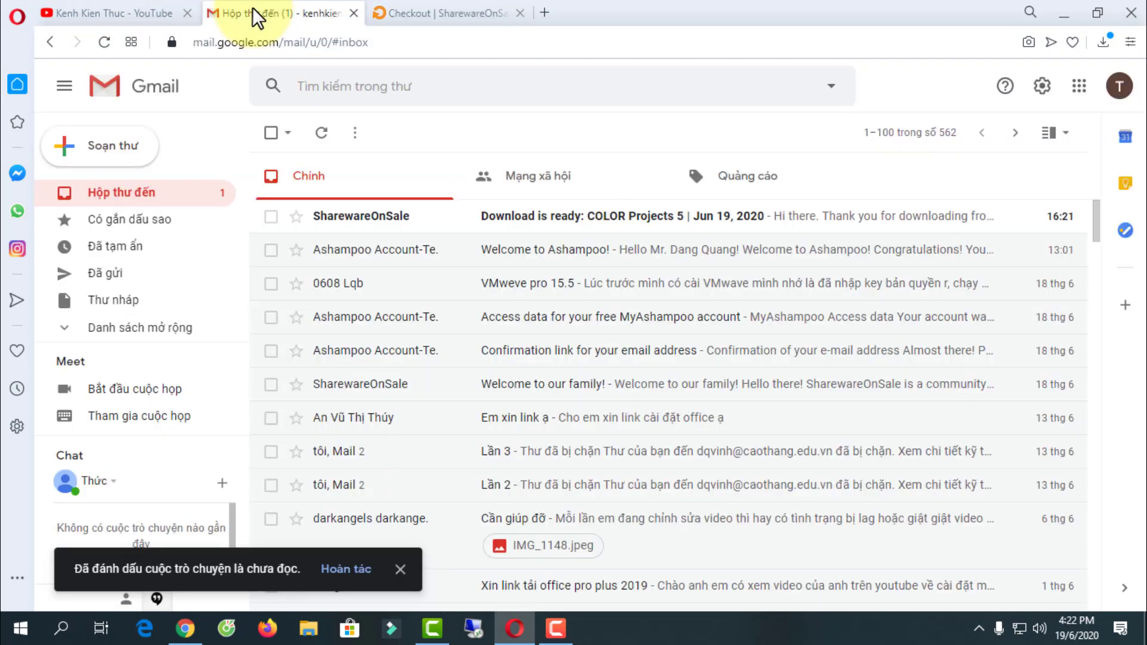
pyautogui.click(667, 224)
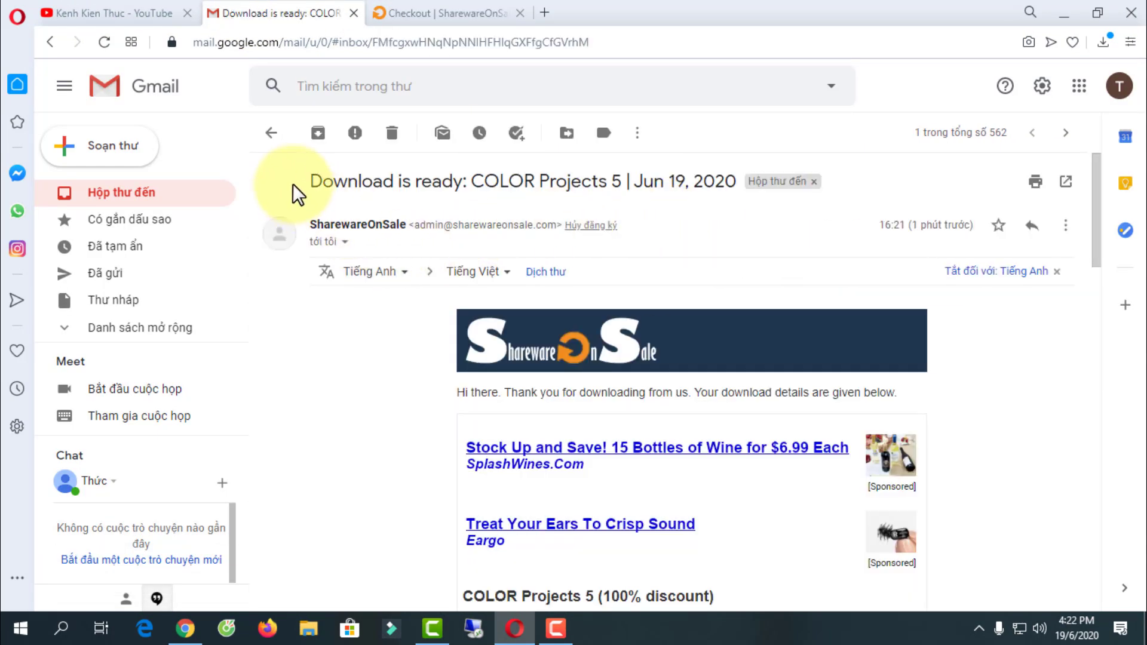
pyautogui.scroll(-1, 604, 269)
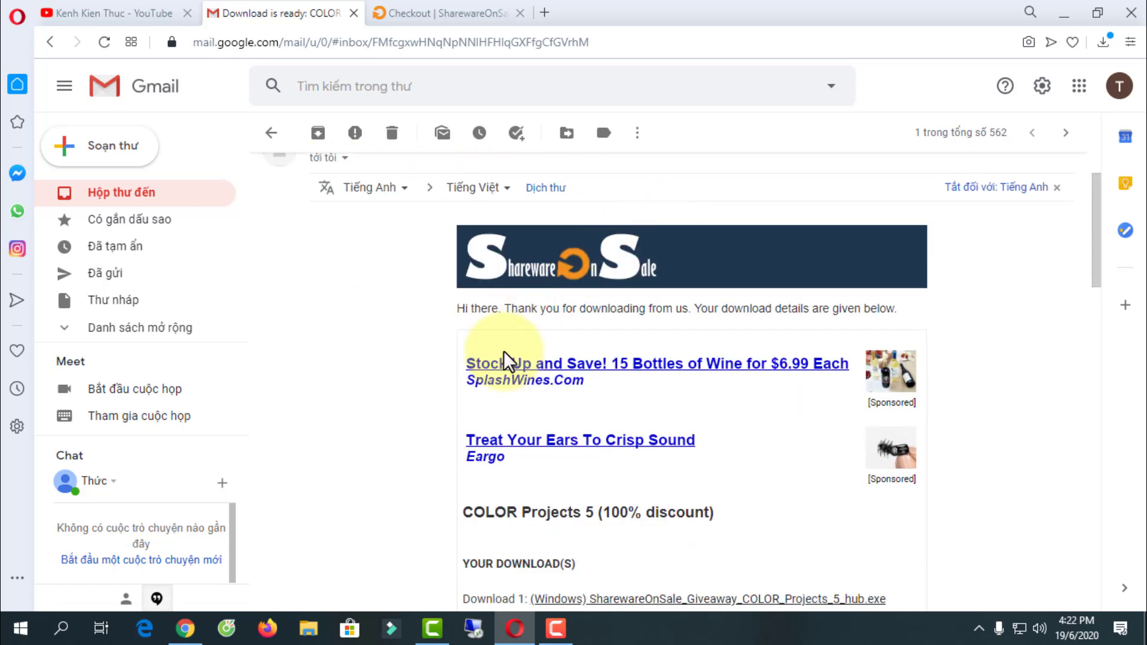
pyautogui.scroll(-4, 499, 397)
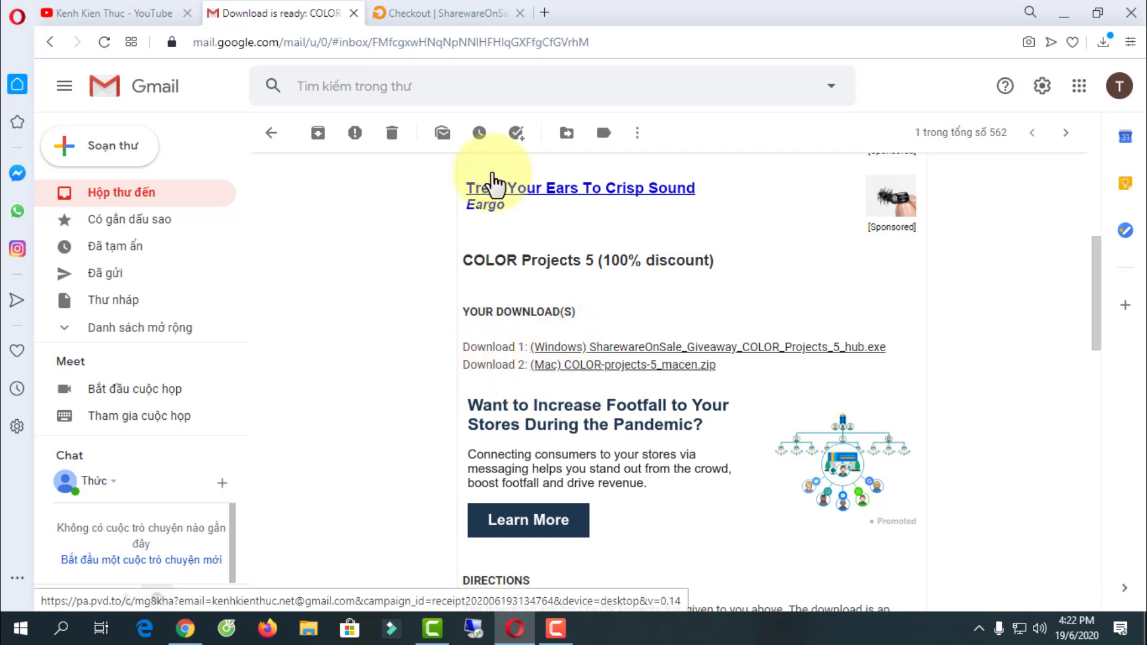
pyautogui.hotkey('ctrl', 'Tab')
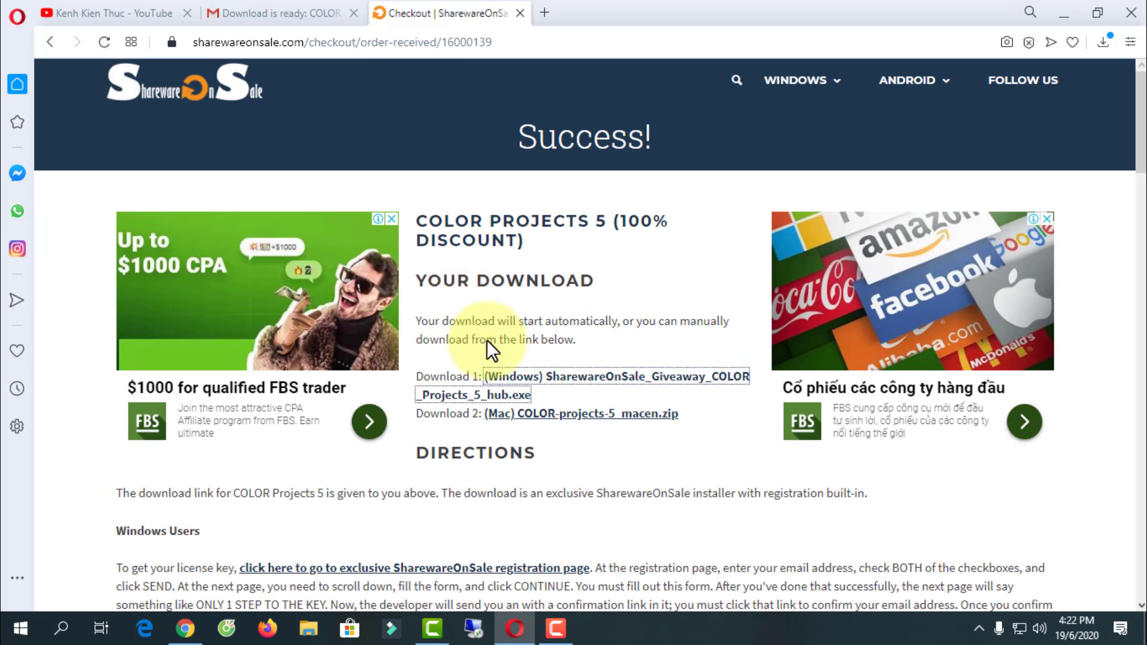
# - Launch the SharewareOnSale Download Hub from the desktop and agree to download COLOR Projects 5
pyautogui.click(1060, 13)
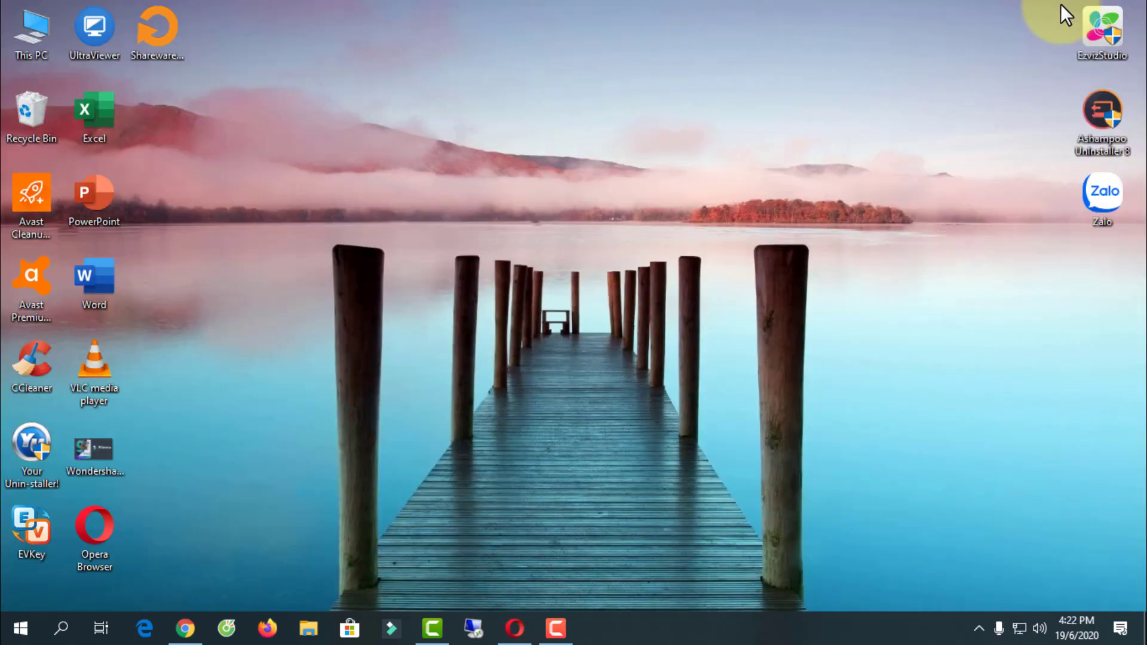
pyautogui.doubleClick(160, 25)
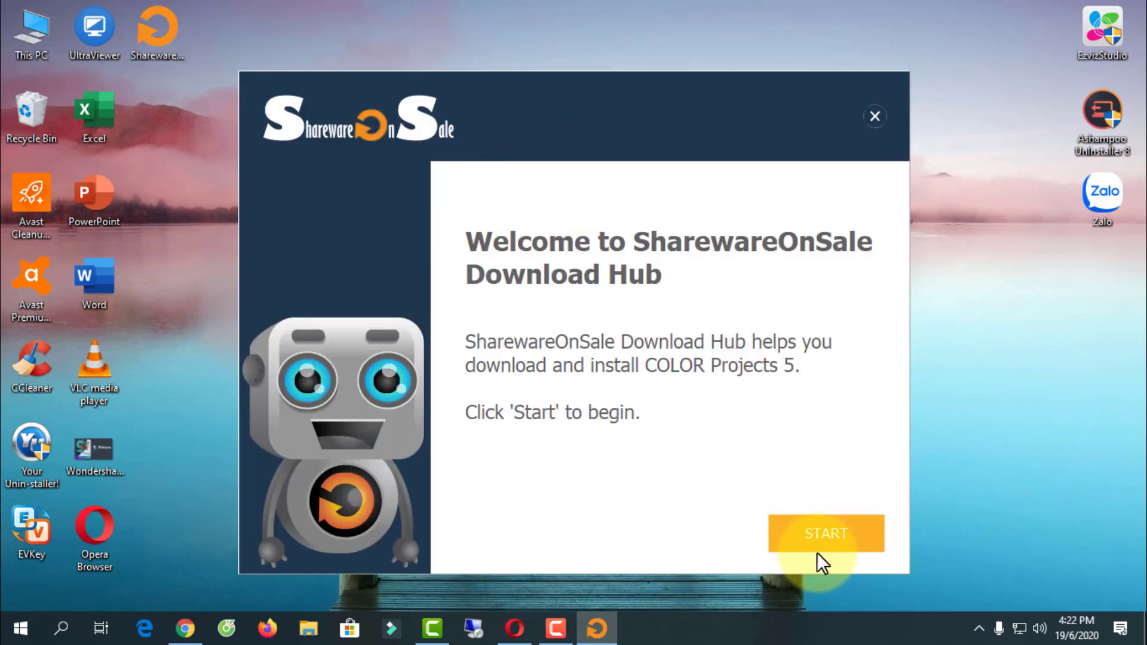
pyautogui.click(833, 534)
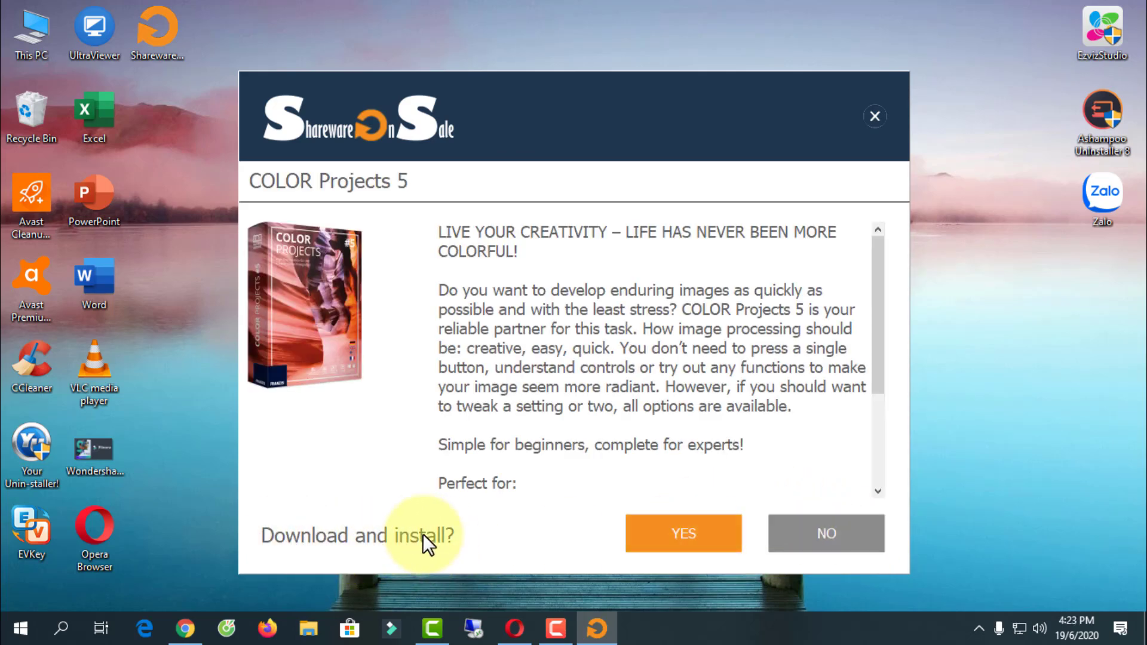
pyautogui.click(701, 536)
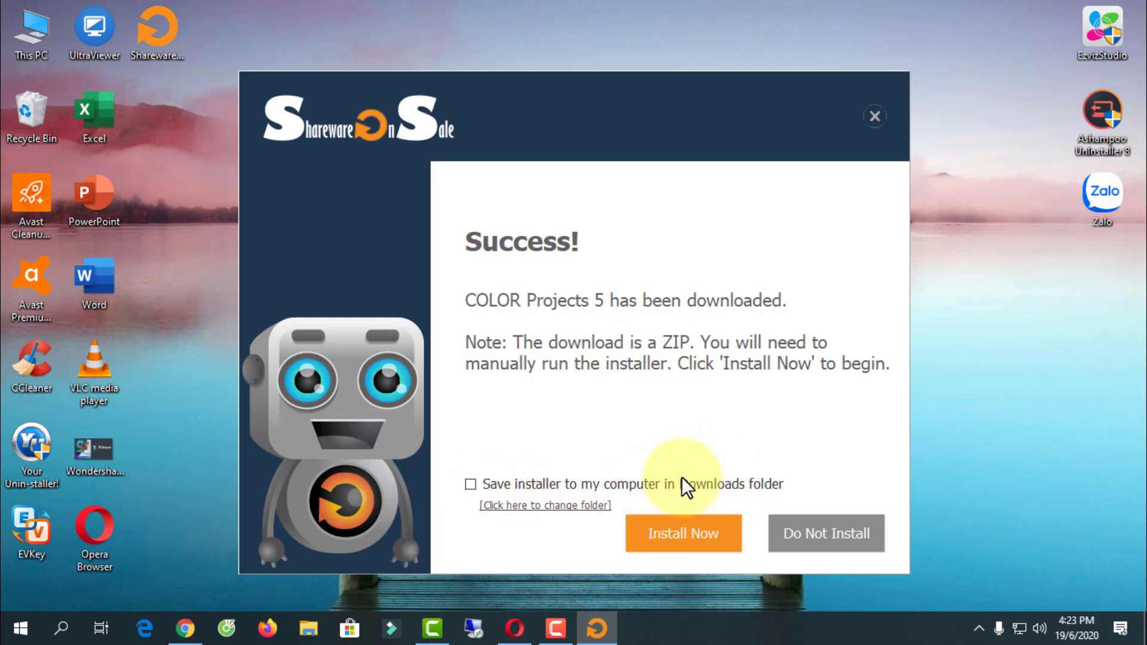
# - Keep a copy of the installer in the Downloads folder and start the installation
pyautogui.click(469, 483)
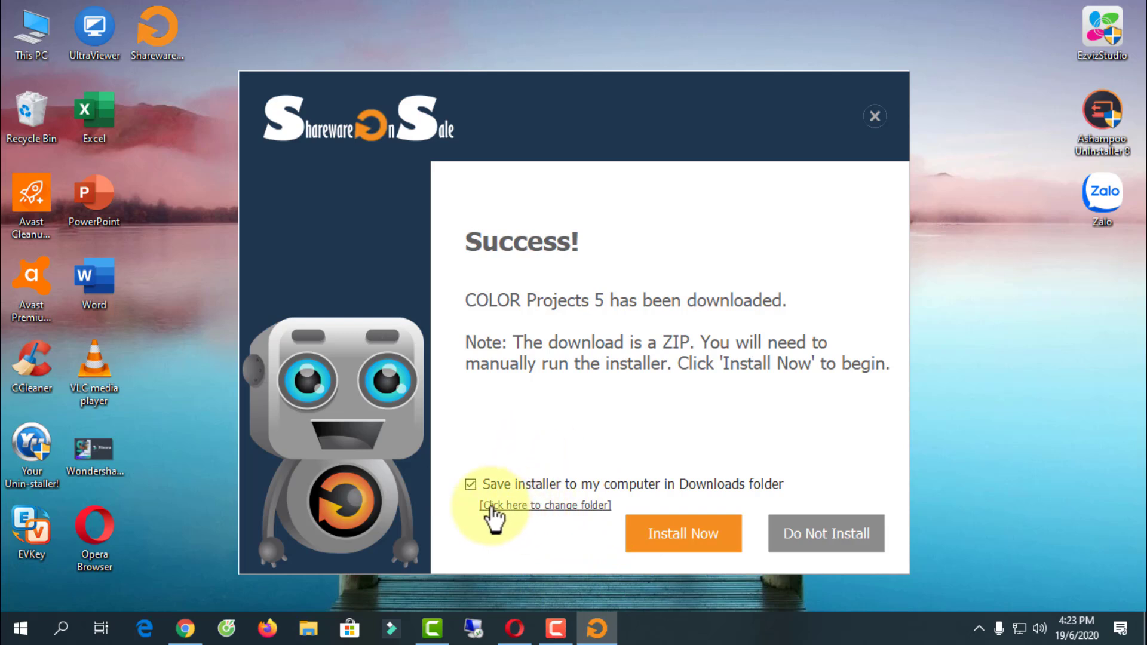
pyautogui.click(577, 507)
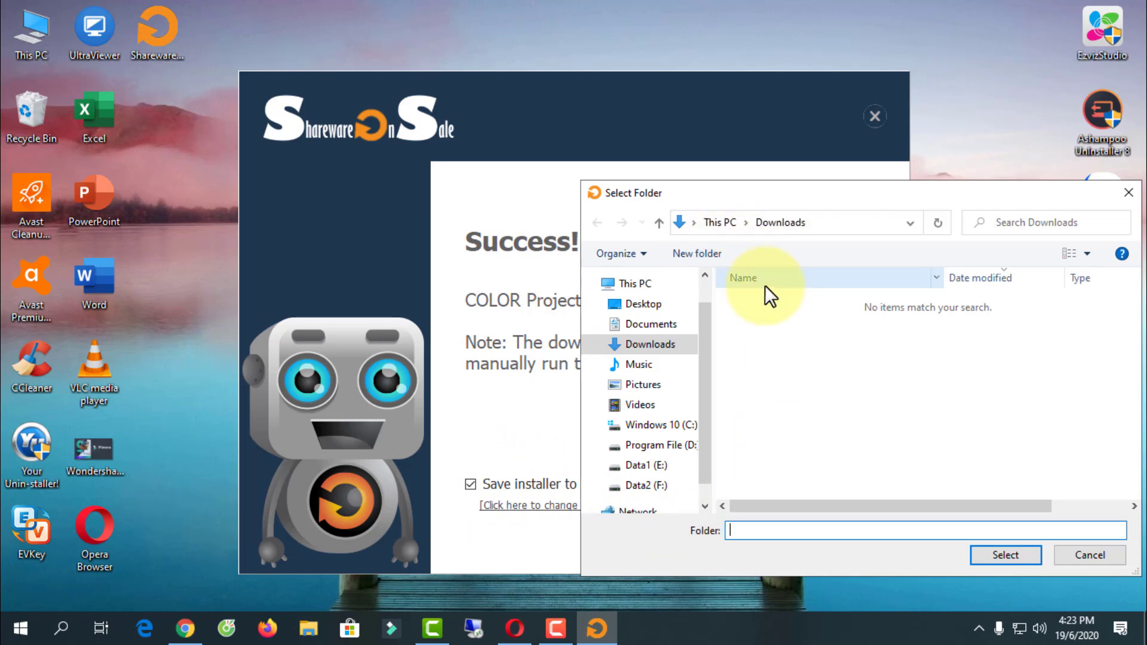
pyautogui.click(839, 225)
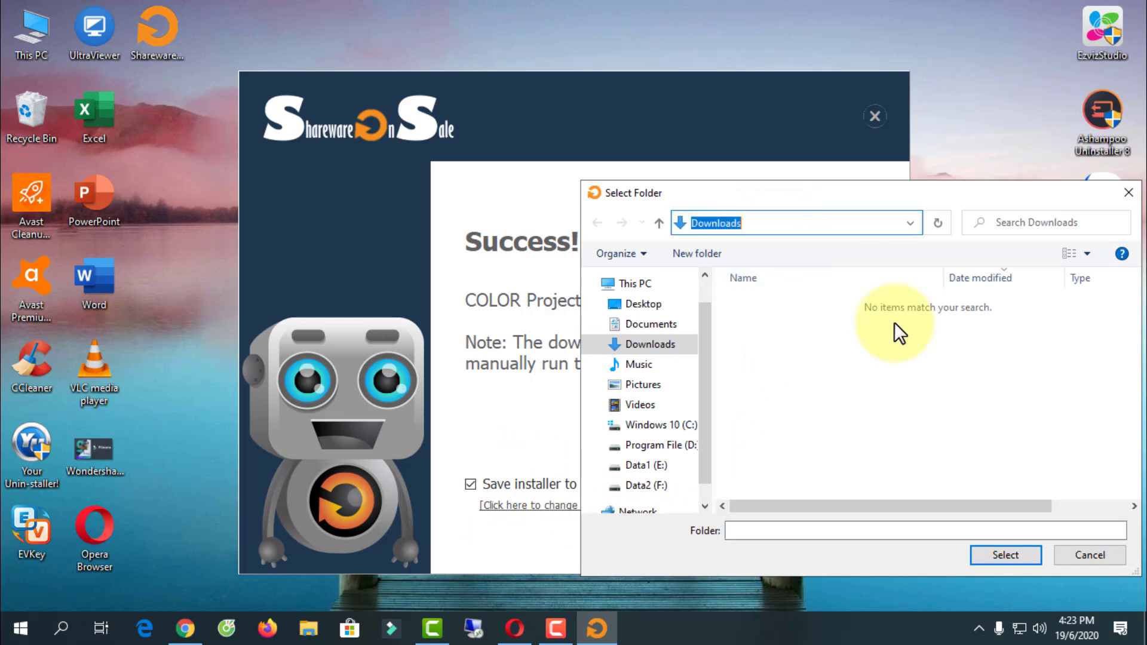
pyautogui.click(1081, 567)
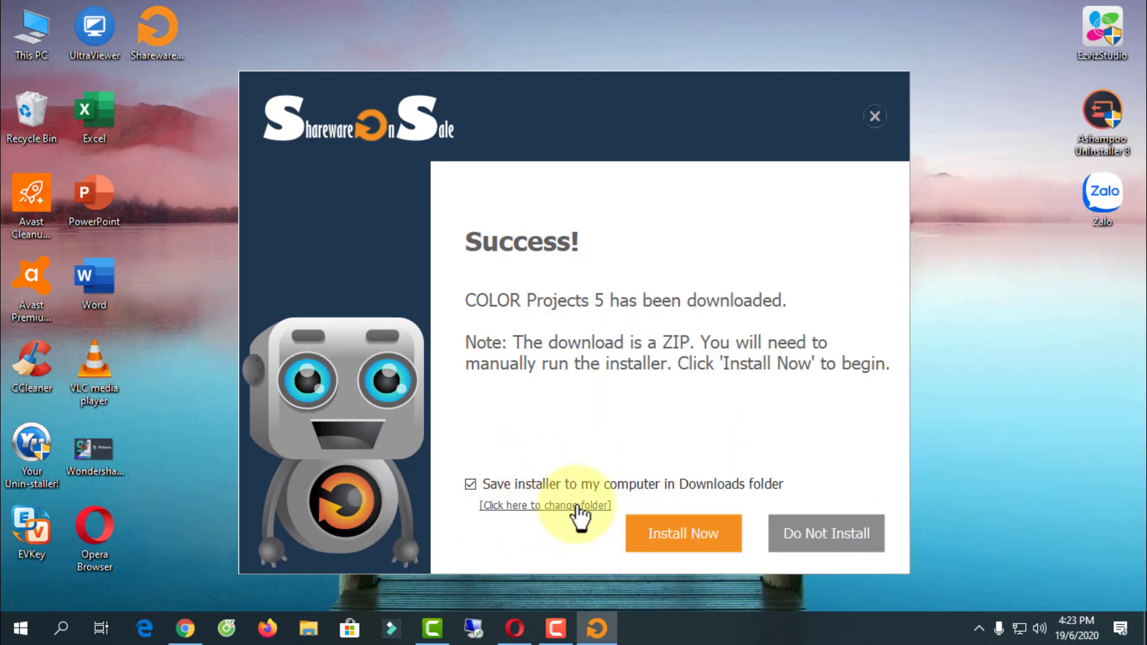
pyautogui.click(694, 532)
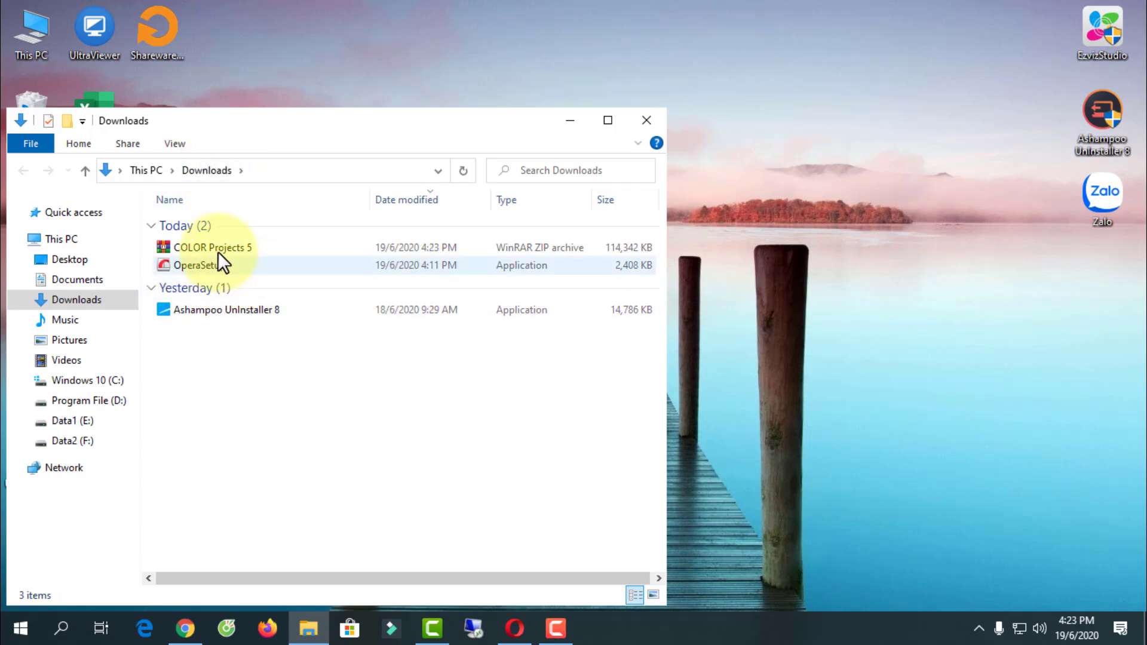
# - Extract the COLOR Projects 5 ZIP into a COLOR Projects 5 folder in Downloads
pyautogui.click(190, 246)
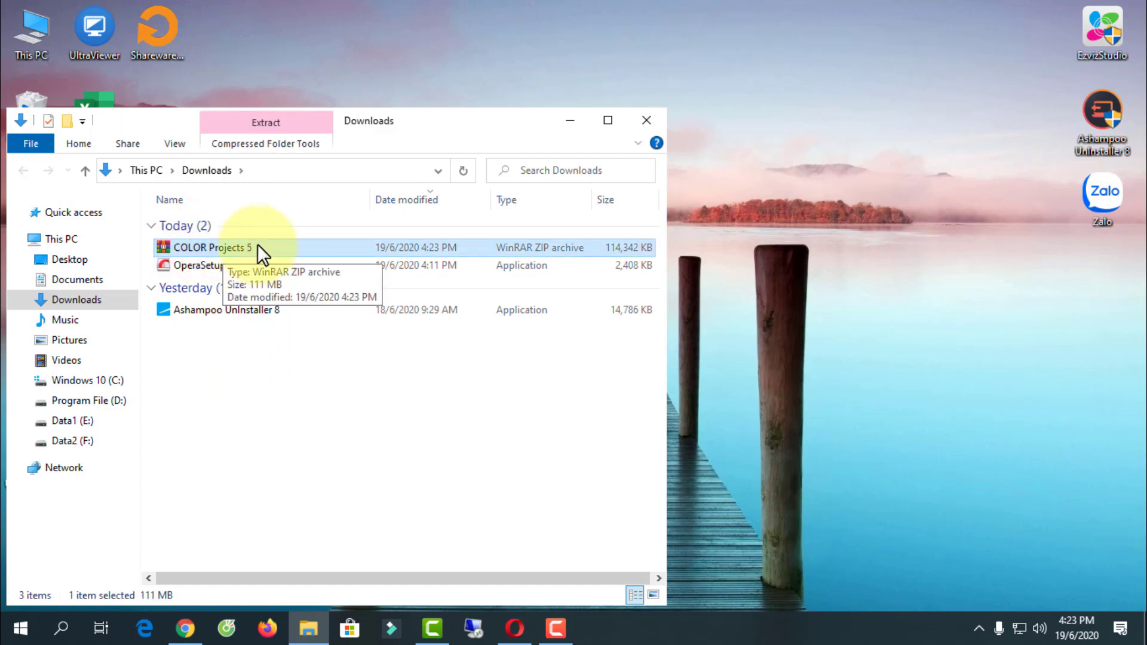
pyautogui.click(607, 120)
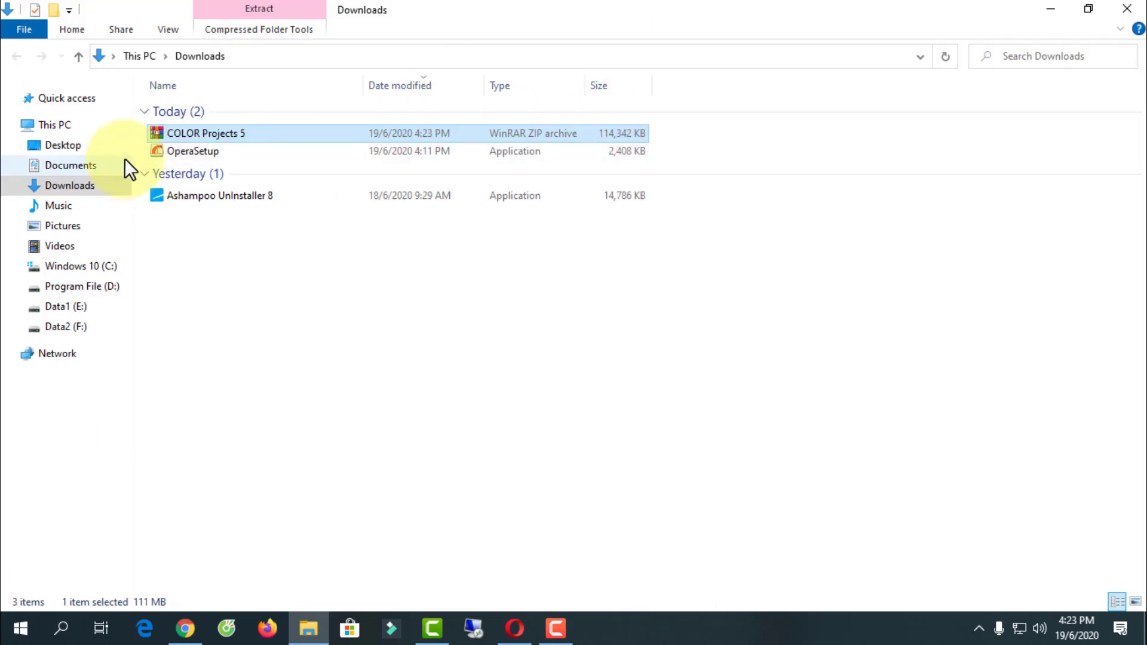
pyautogui.rightClick(194, 132)
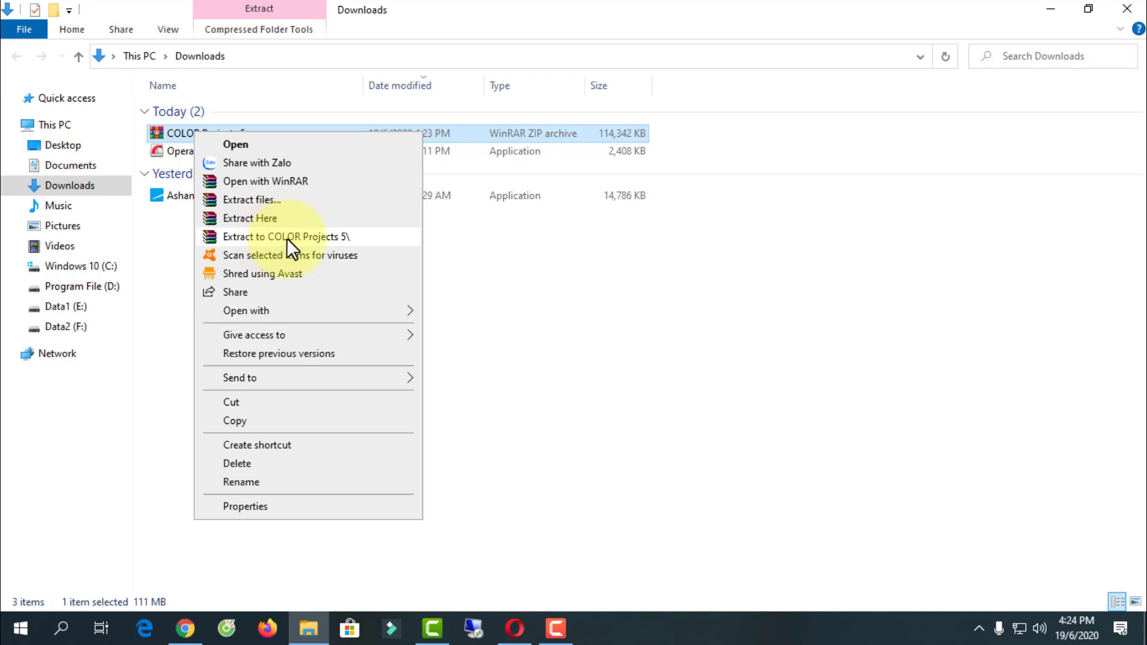
pyautogui.click(287, 238)
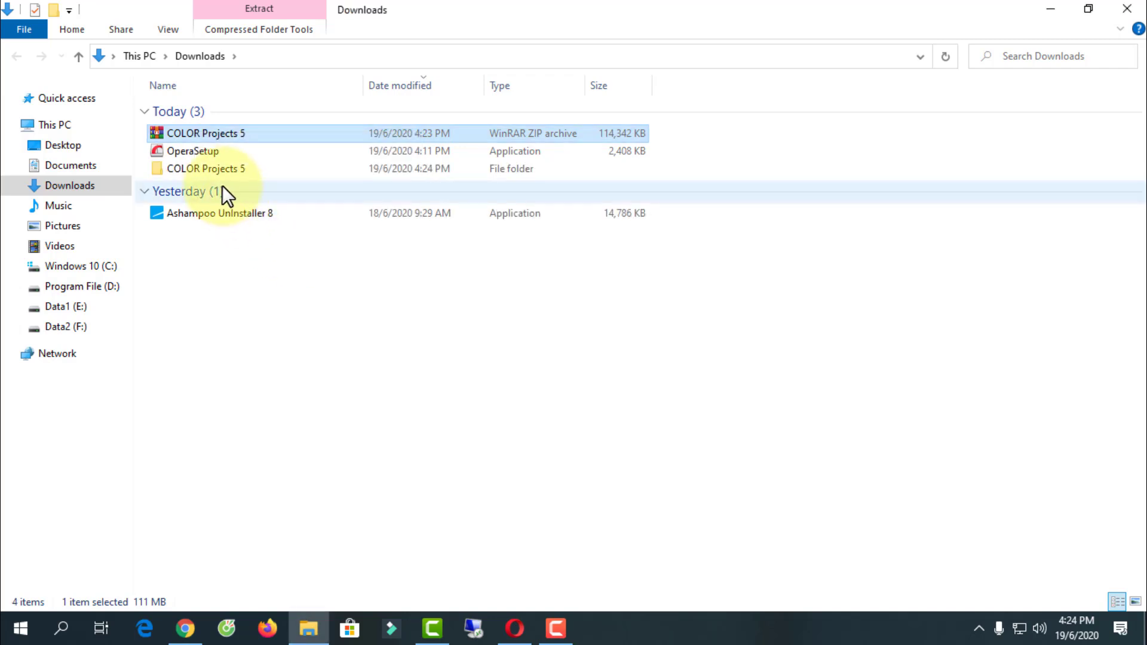
# - Run the COLOR-projects-5_winen installer from the extracted folder
pyautogui.doubleClick(203, 169)
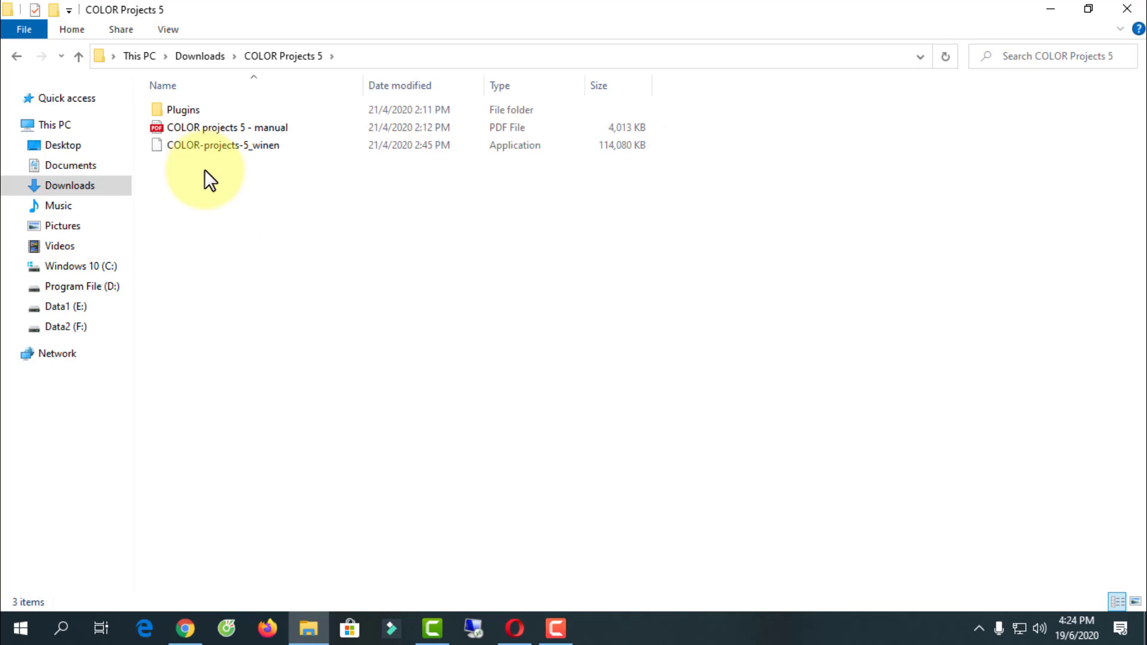
pyautogui.click(241, 146)
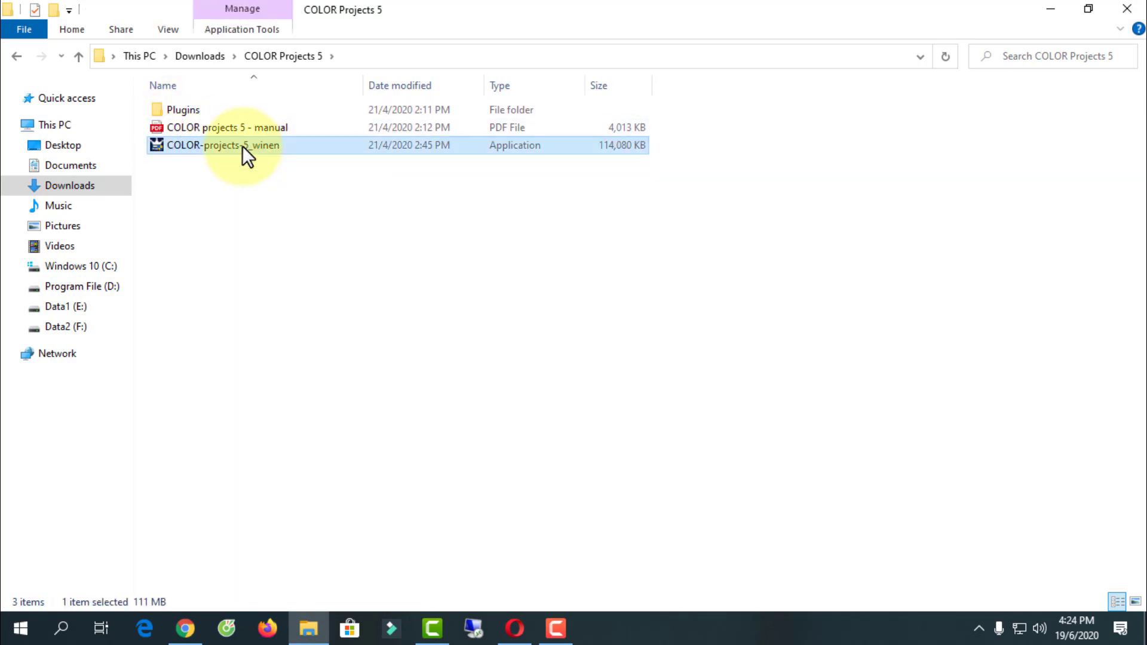
pyautogui.doubleClick(242, 146)
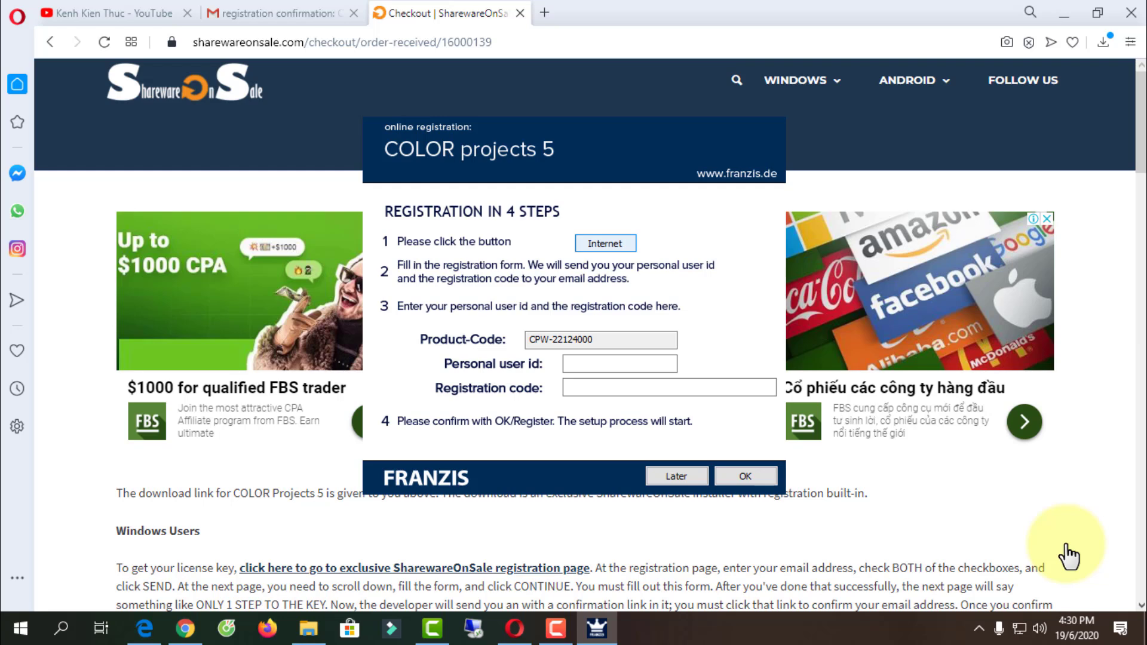
# - Open the Franzis online registration page in Edge and scroll through the free unlock code offer
pyautogui.press('Return')
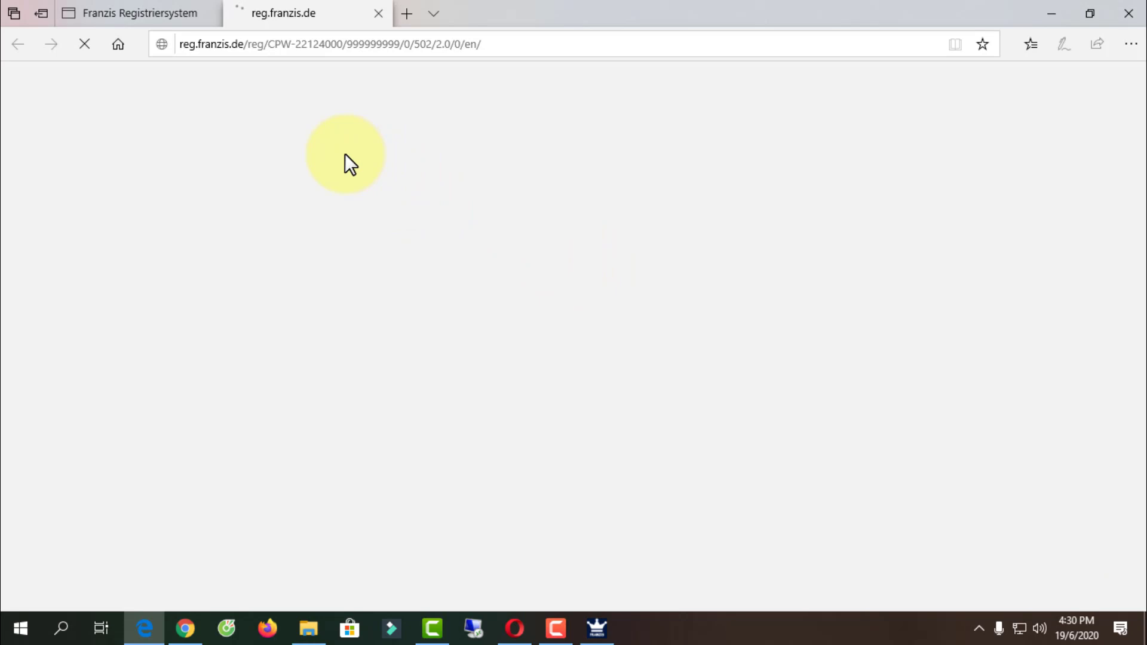
pyautogui.scroll(-6, 410, 271)
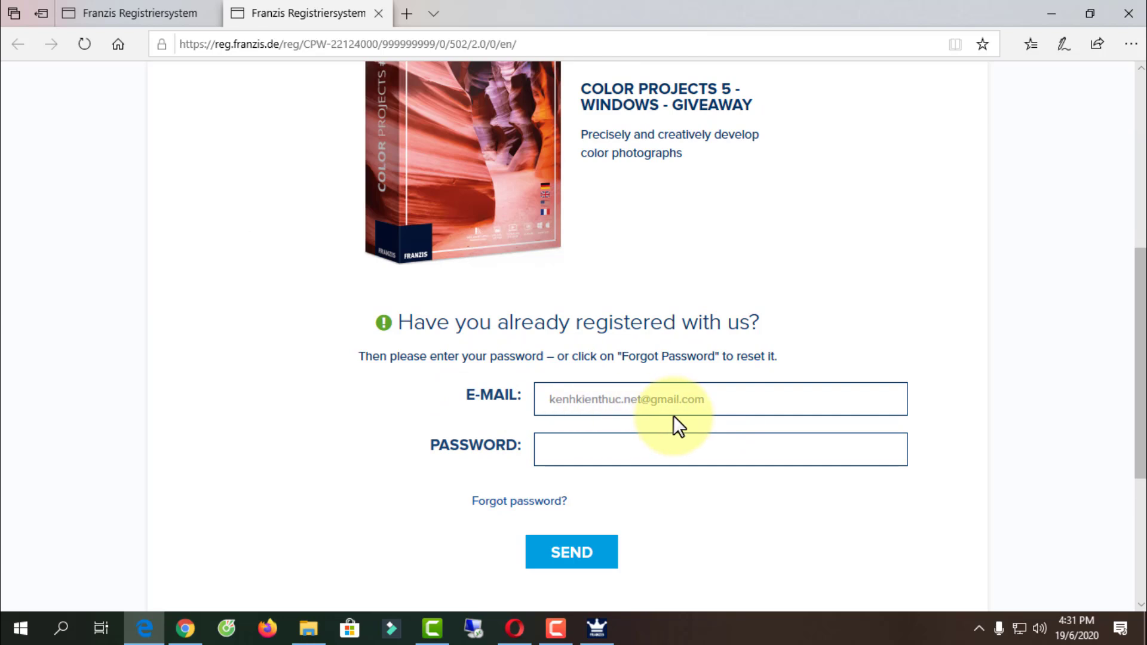
pyautogui.scroll(5, 883, 312)
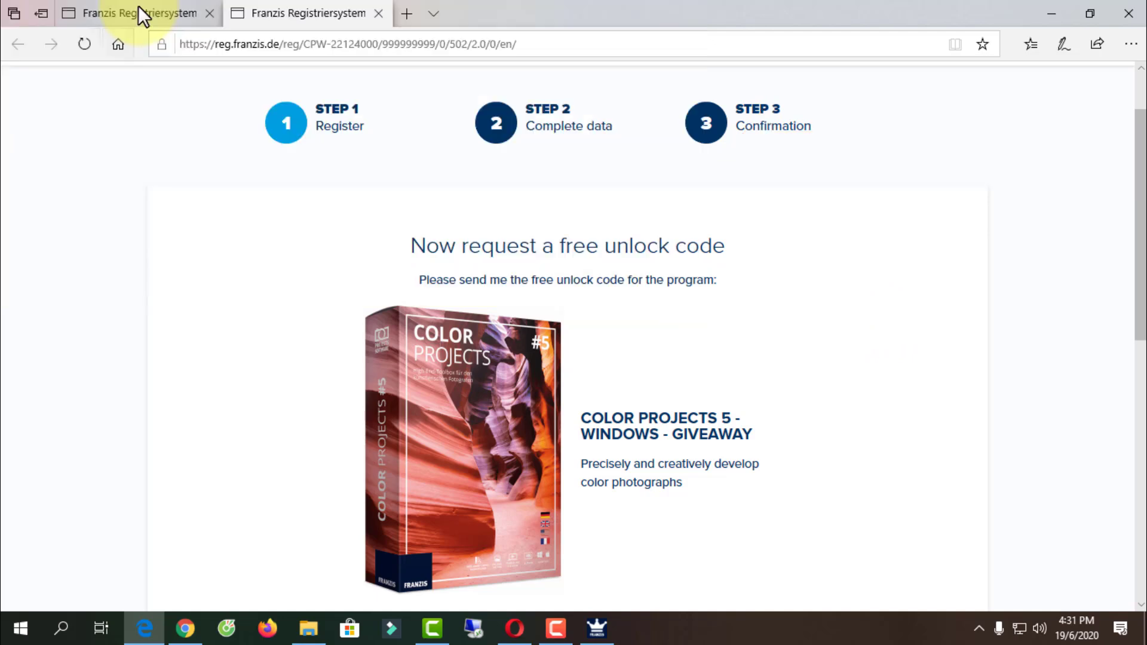
# - Close the duplicate tab and set the birth date to 01/01/1980 on the My data form
pyautogui.click(376, 13)
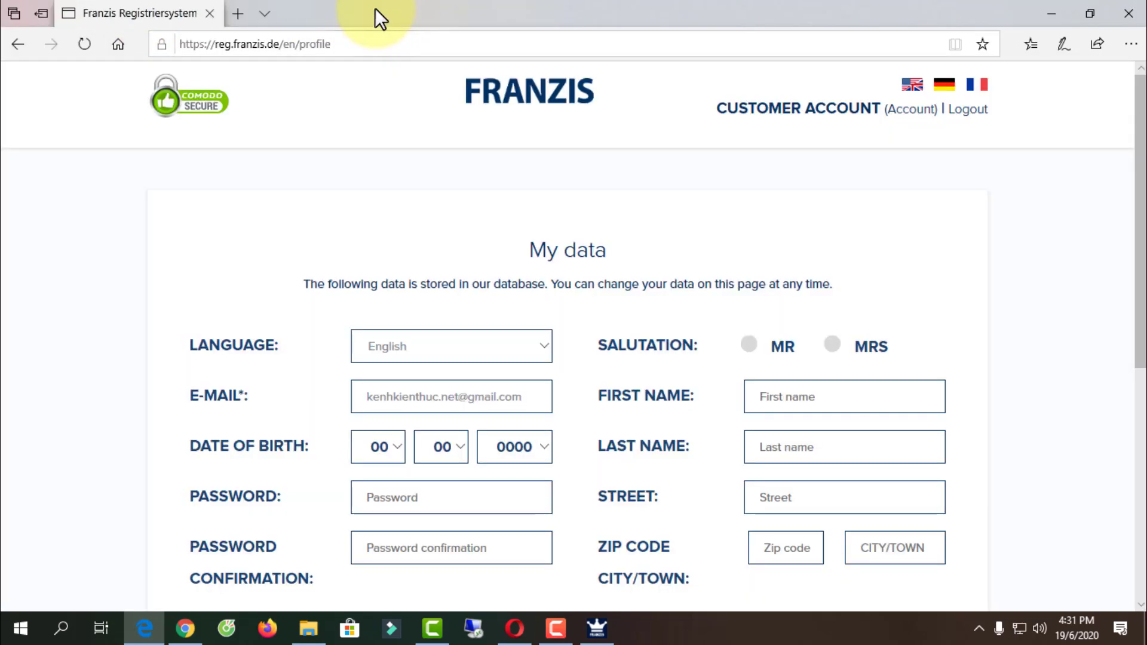
pyautogui.scroll(-5, 338, 261)
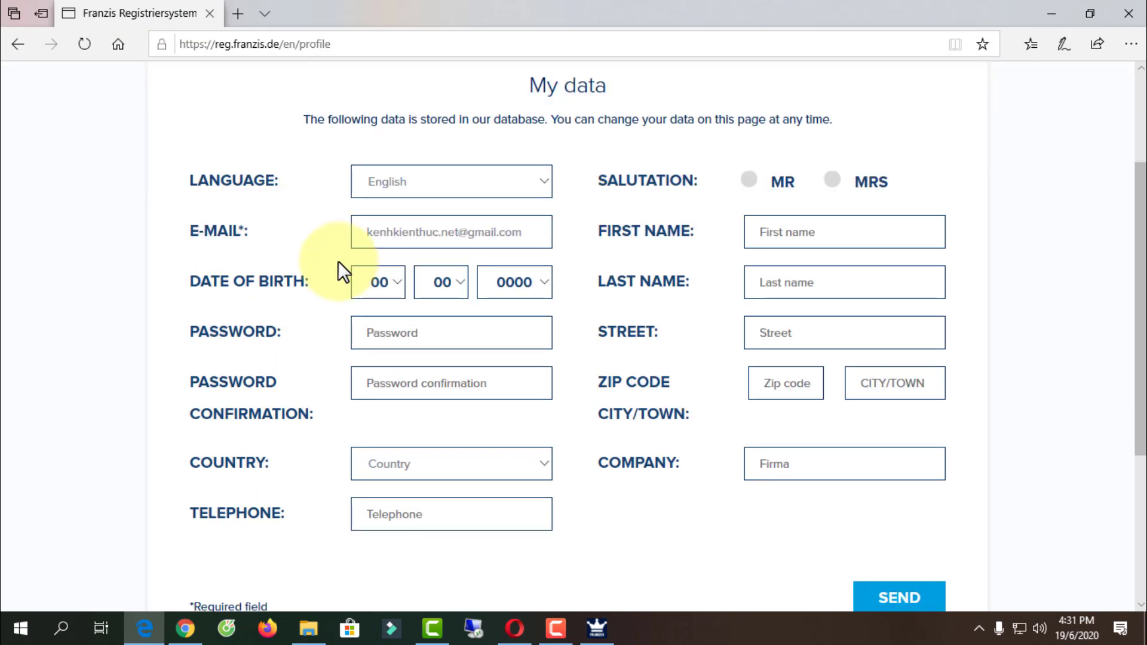
pyautogui.scroll(1, 757, 496)
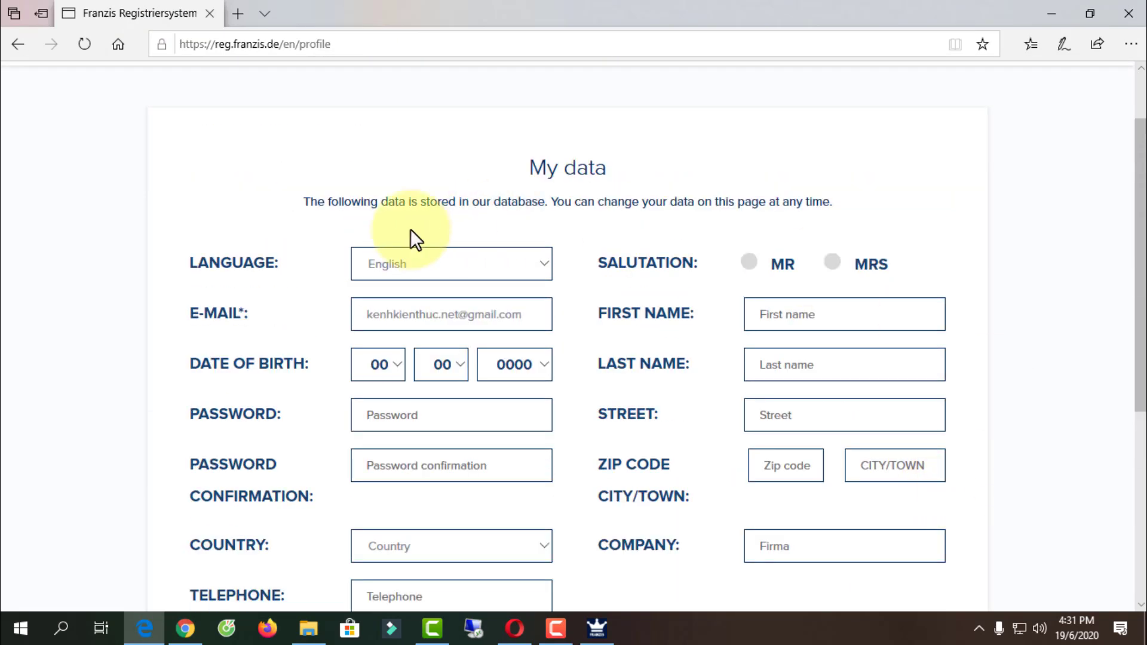
pyautogui.scroll(-1, 256, 245)
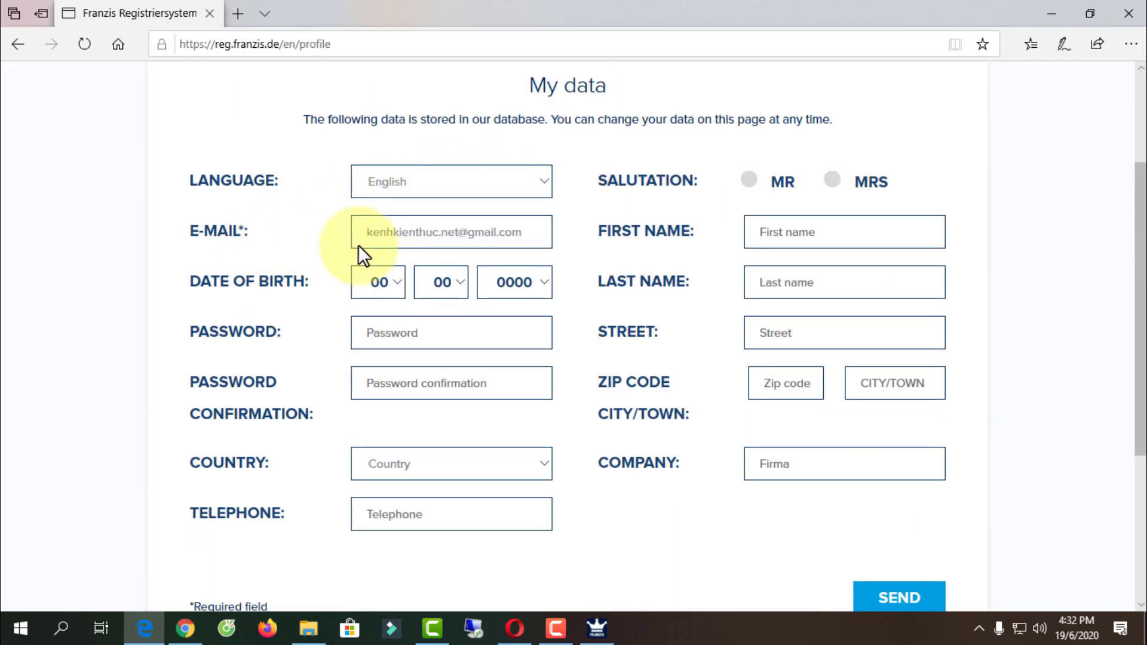
pyautogui.click(395, 282)
pyautogui.click(379, 95)
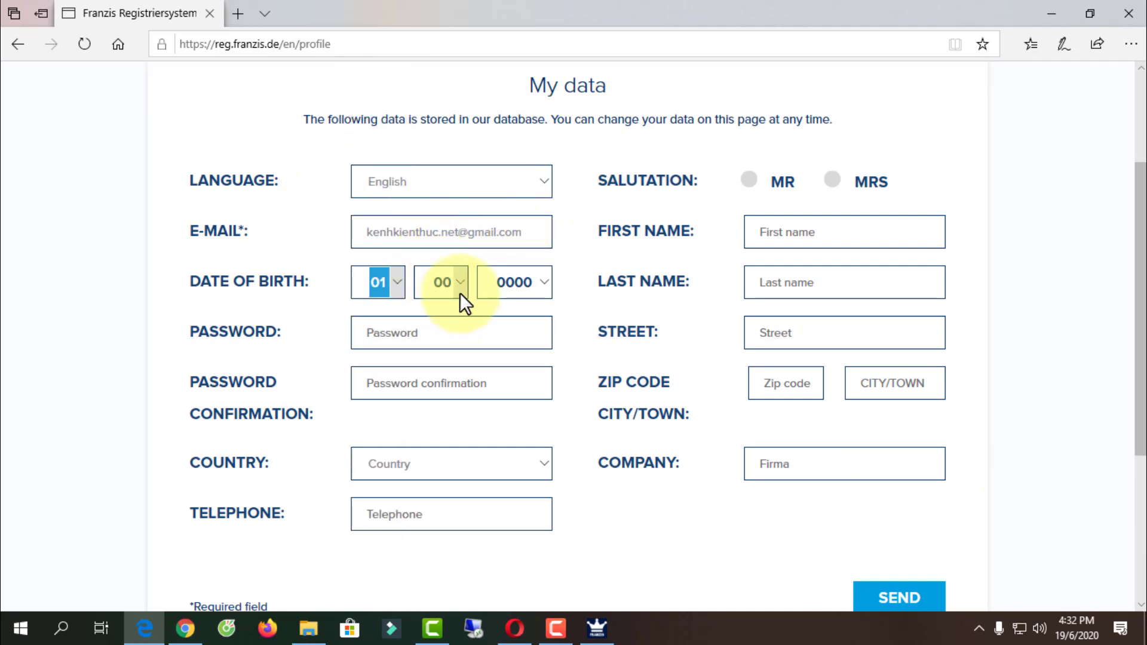
pyautogui.click(456, 289)
pyautogui.click(443, 299)
pyautogui.click(526, 282)
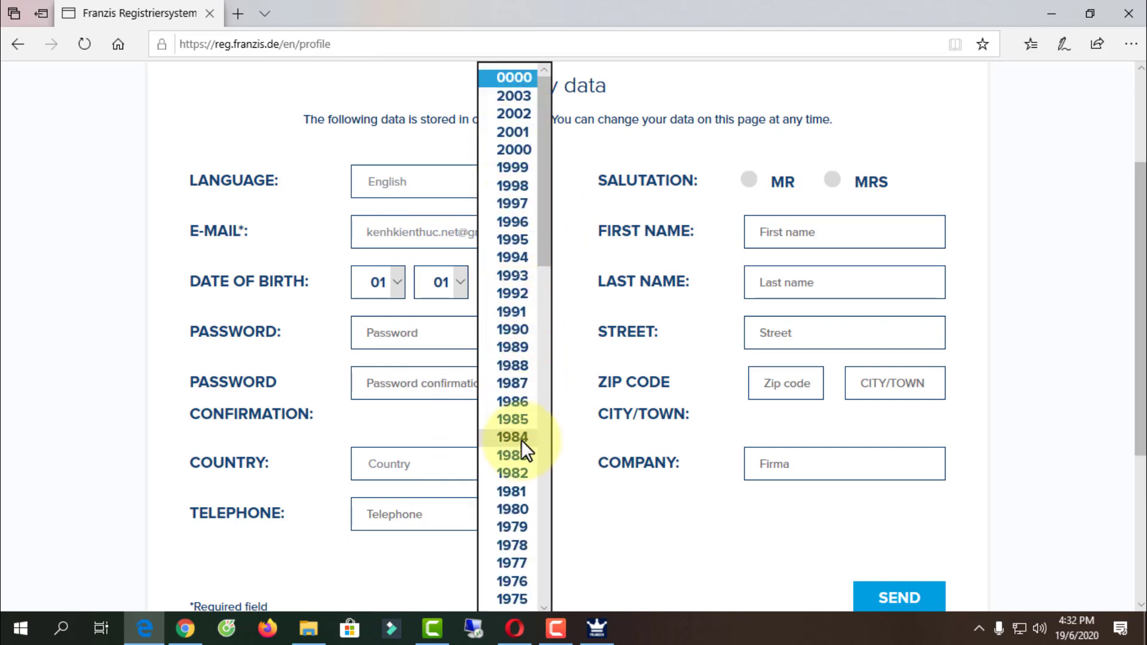
pyautogui.click(518, 509)
# - Enter the account password and confirm it
pyautogui.click(384, 332)
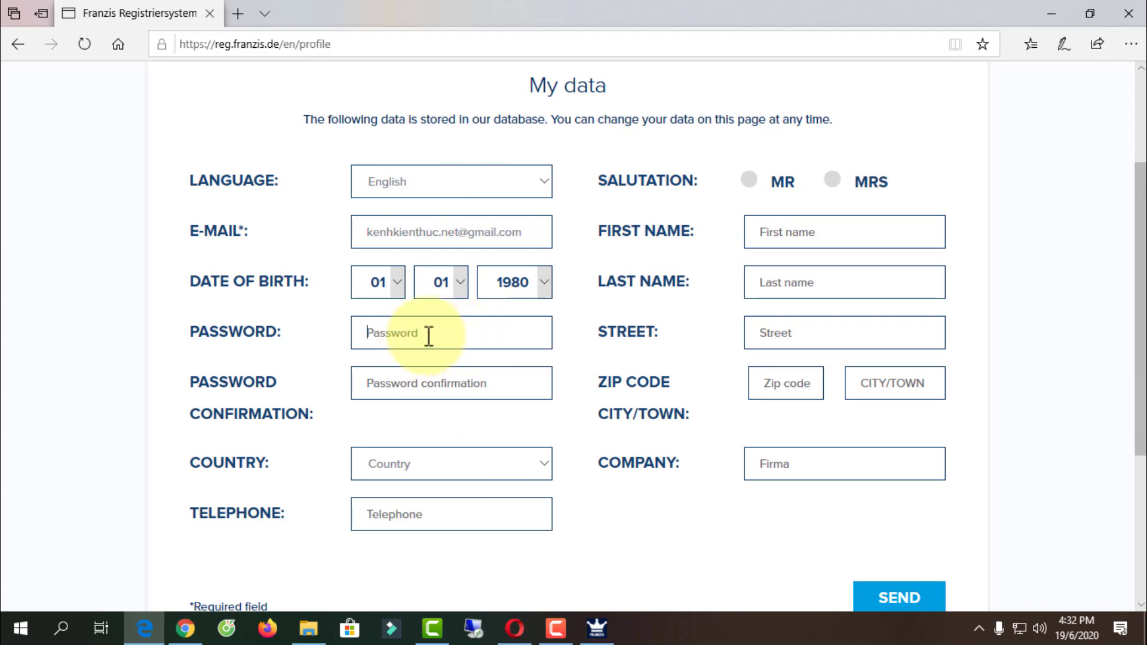
pyautogui.write('***********')
pyautogui.click(442, 383)
pyautogui.write('*******')
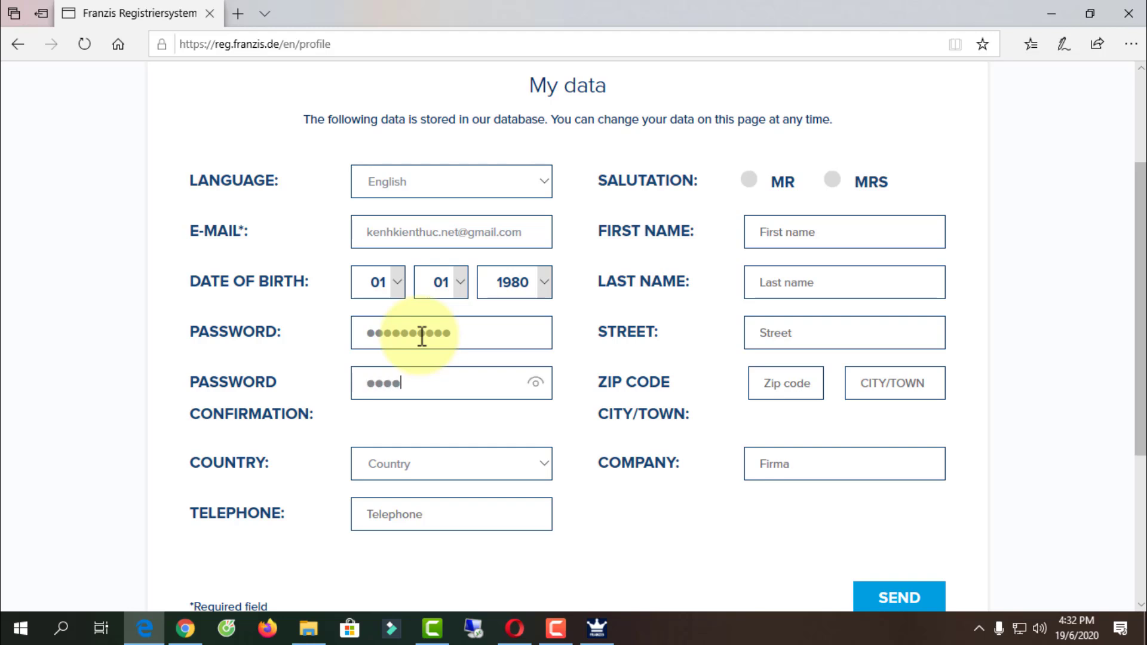
pyautogui.write('****')
# - Choose Vietnam as the country and enter the telephone number
pyautogui.click(539, 467)
pyautogui.moveTo(606, 167); pyautogui.dragTo(619, 523)
pyautogui.scroll(-5, 493, 460)
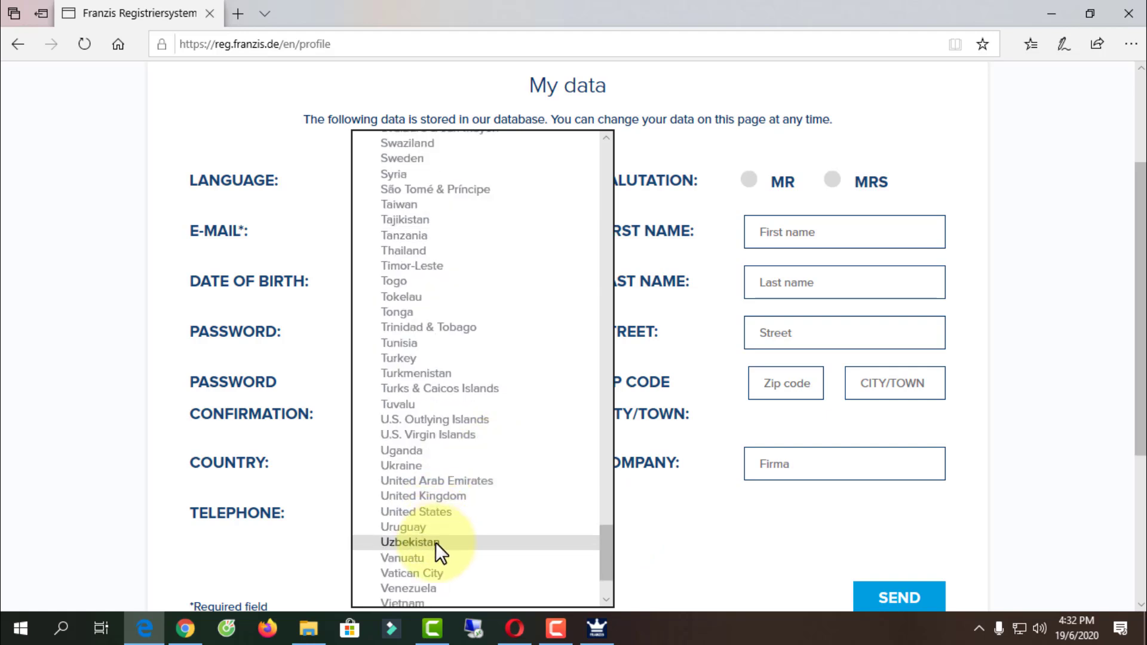
pyautogui.click(417, 600)
pyautogui.click(400, 517)
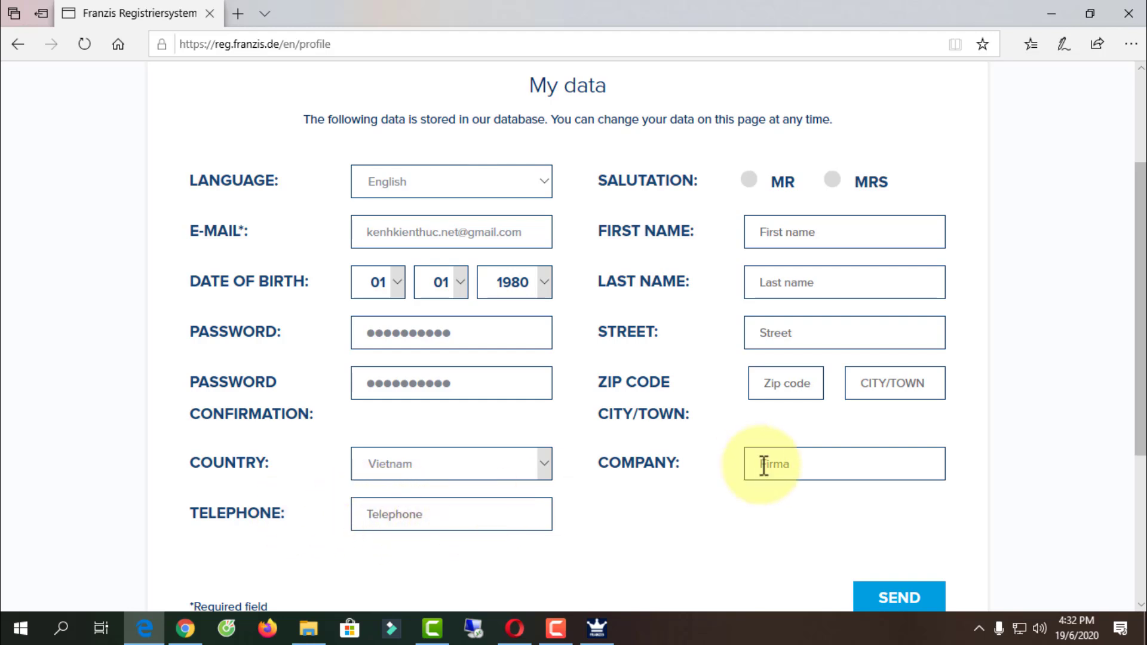
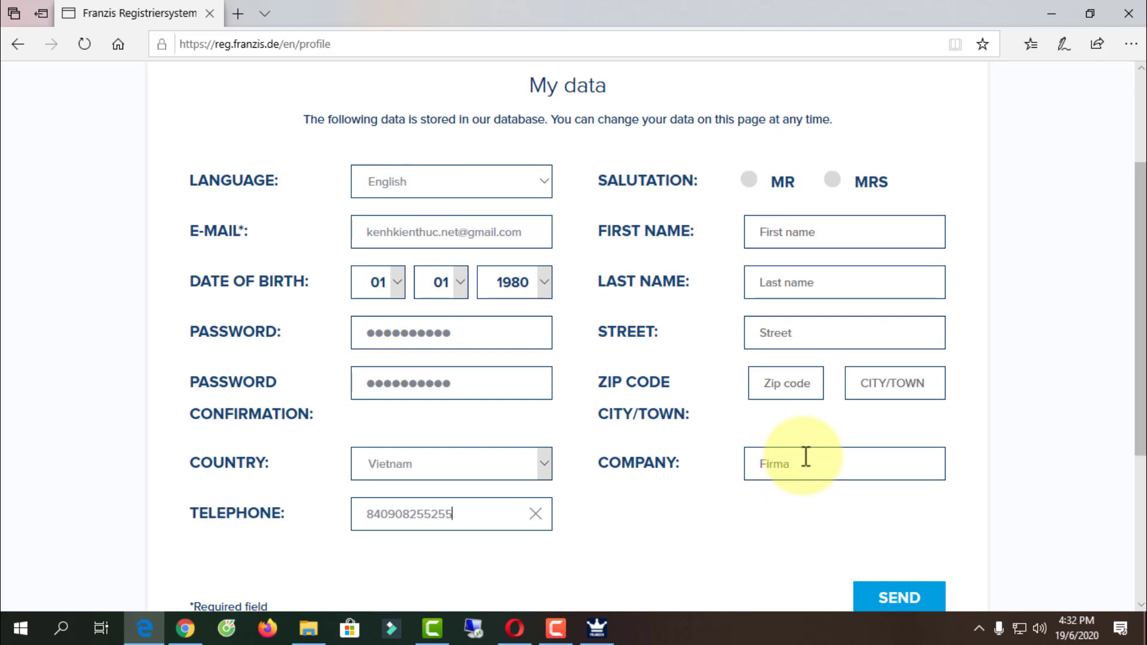
# - Set the salutation to MR and fill in the first name, last name and street address
pyautogui.click(751, 179)
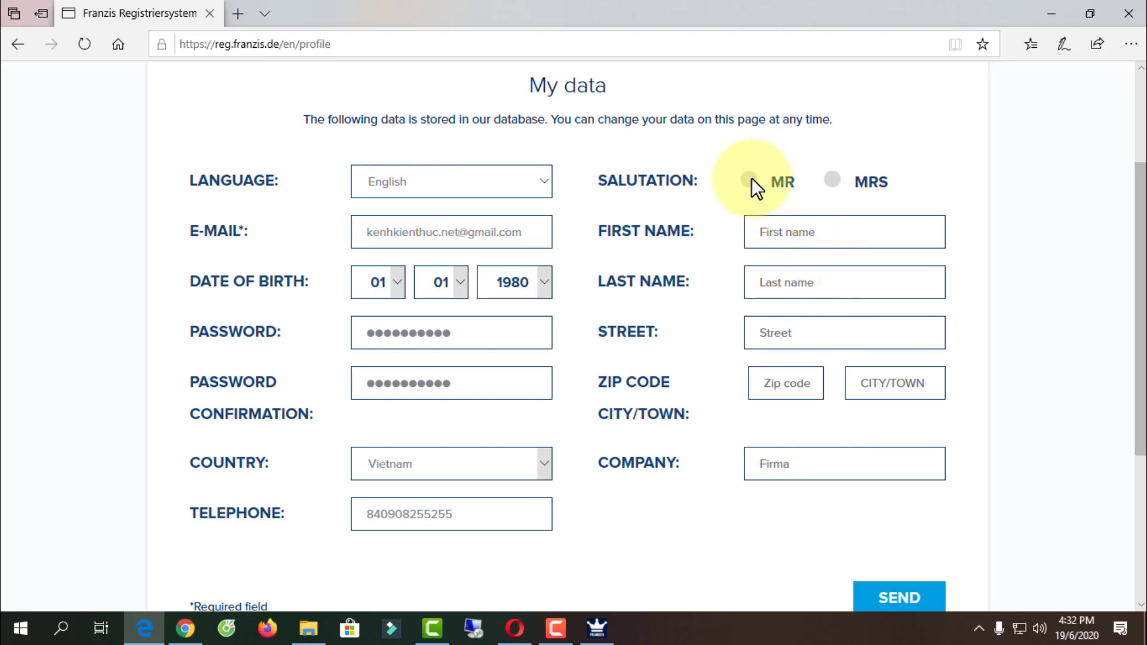
pyautogui.click(822, 232)
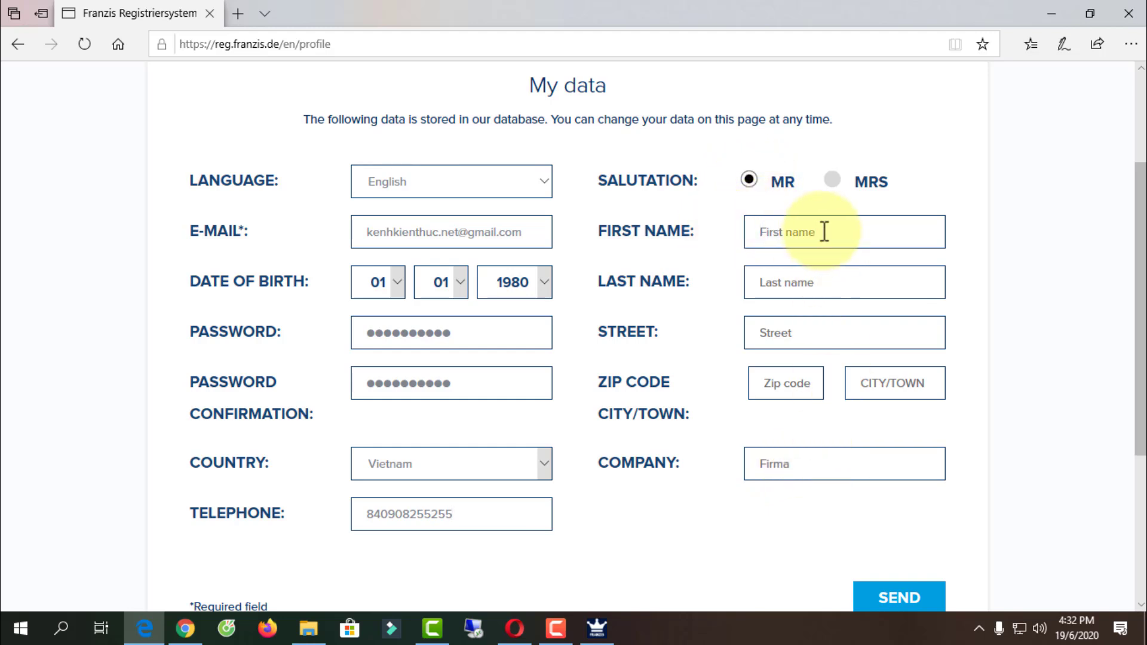
pyautogui.press('Tab')
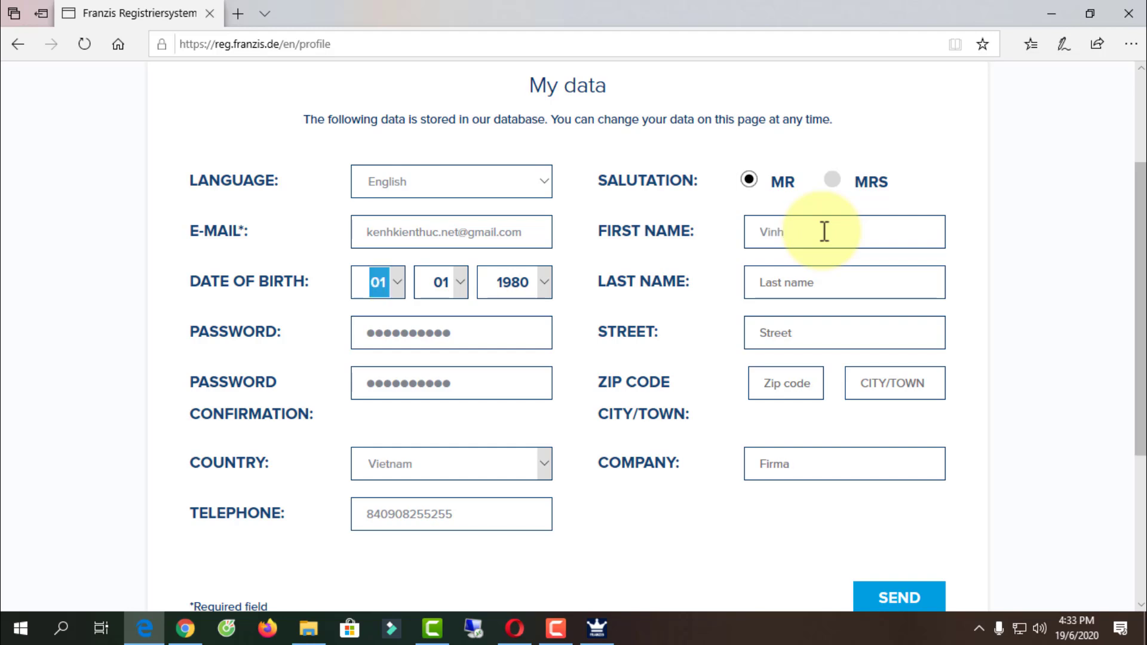
pyautogui.click(803, 288)
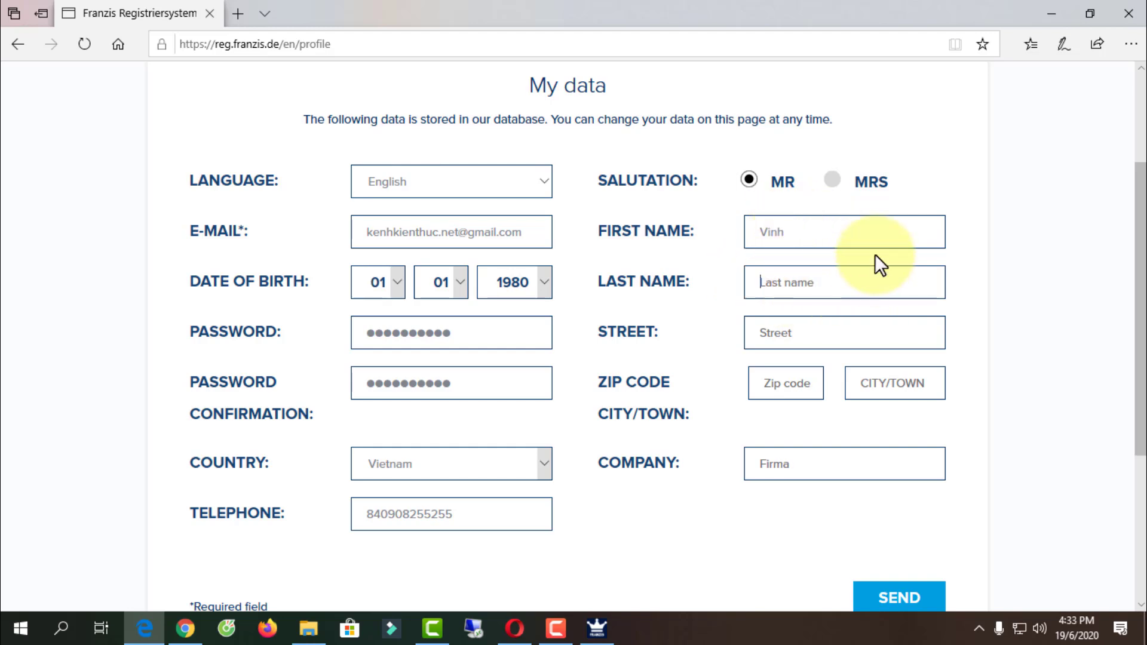
pyautogui.click(847, 330)
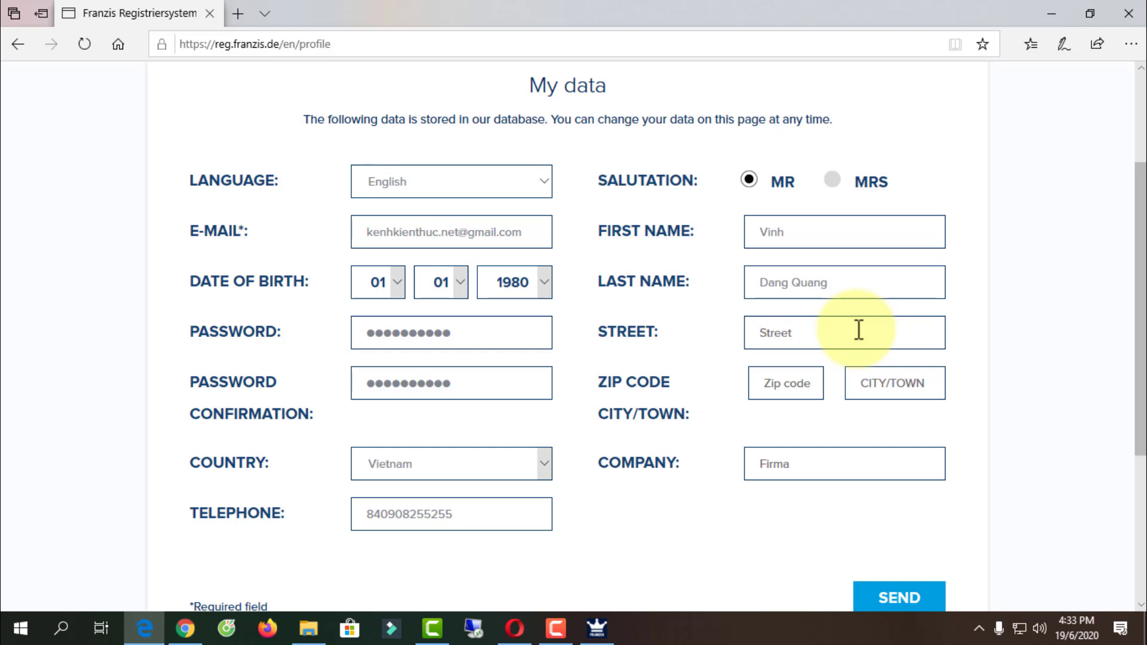
# - Fill in the zip code, city and company fields, then send the profile
pyautogui.click(768, 382)
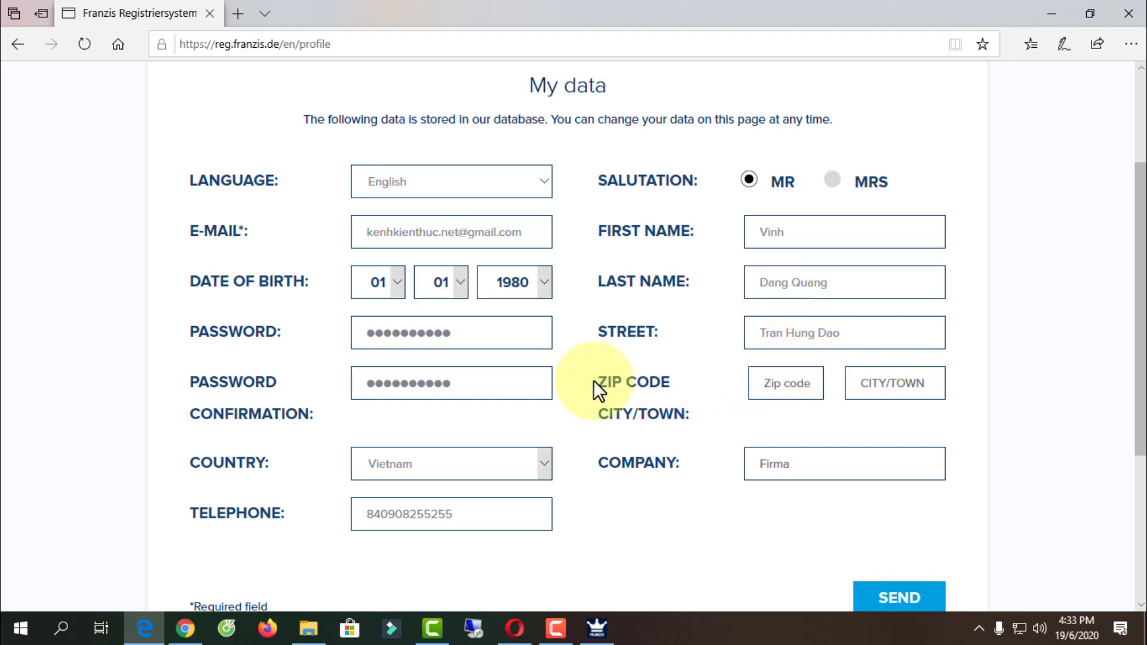
pyautogui.write('70000')
pyautogui.click(878, 382)
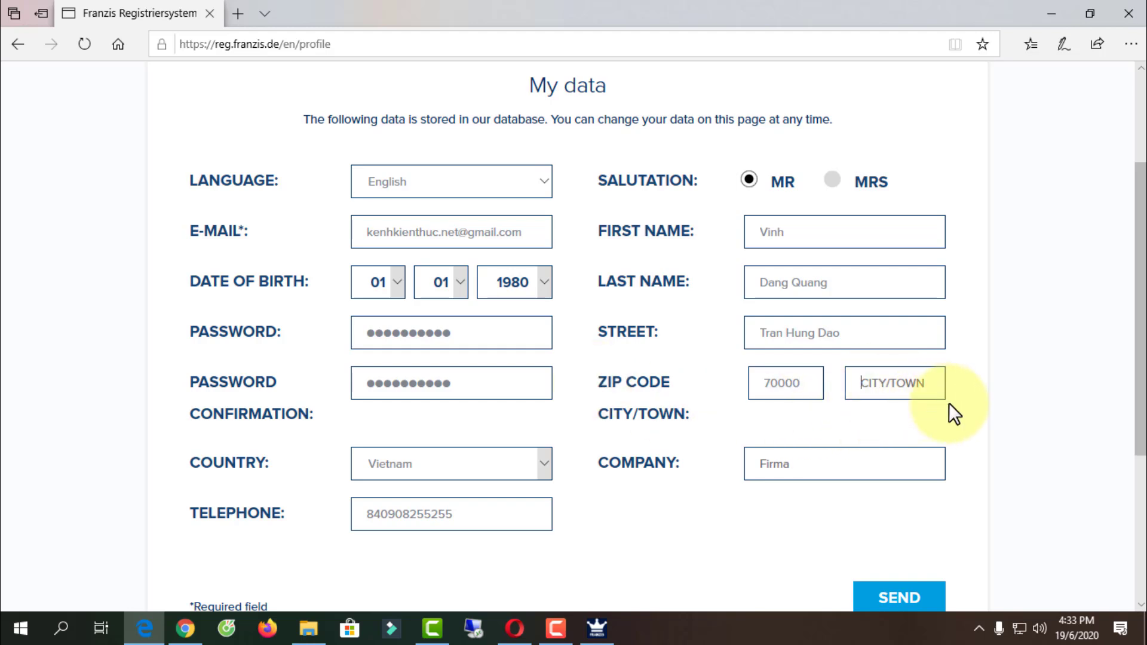
pyautogui.write('H')
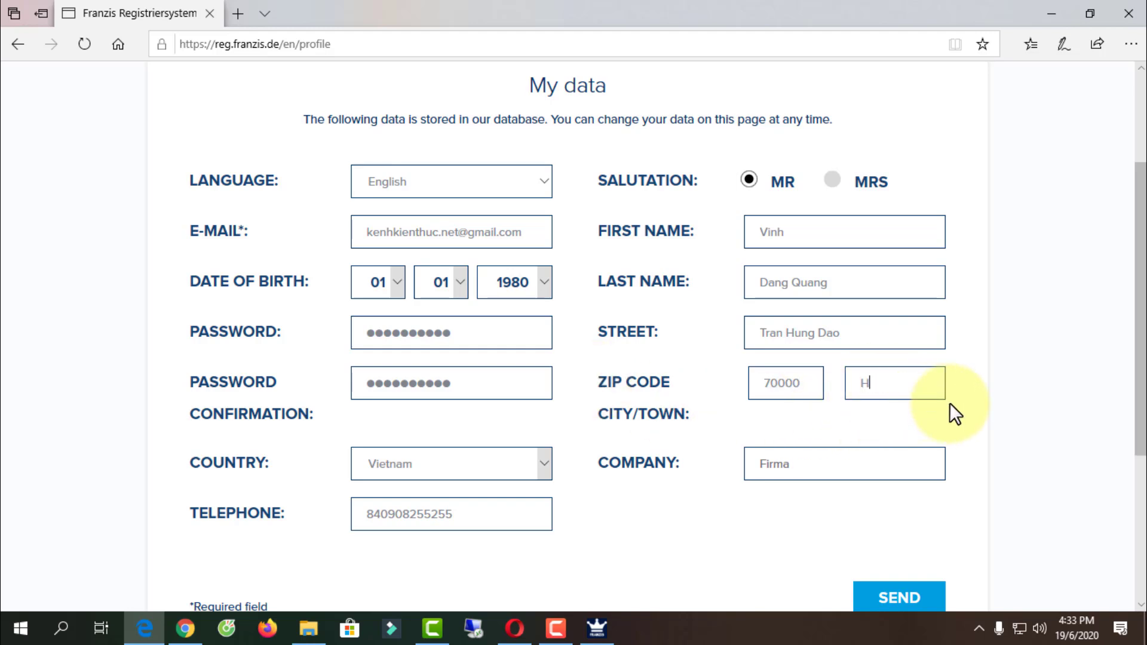
pyautogui.write('o Chi Minh')
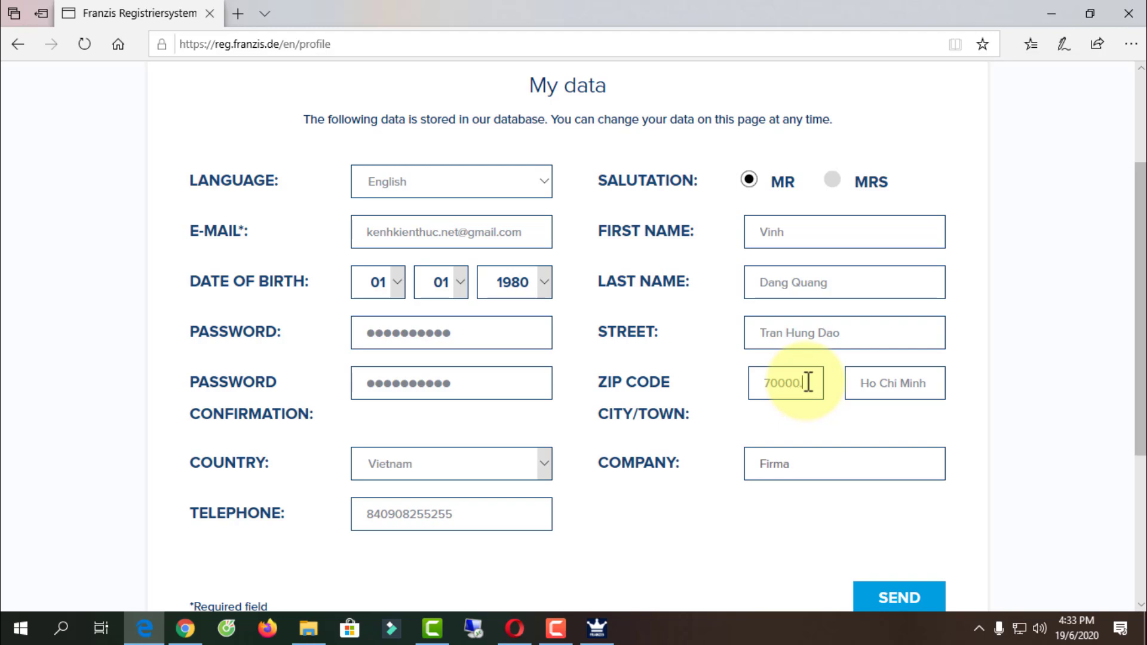
pyautogui.click(814, 463)
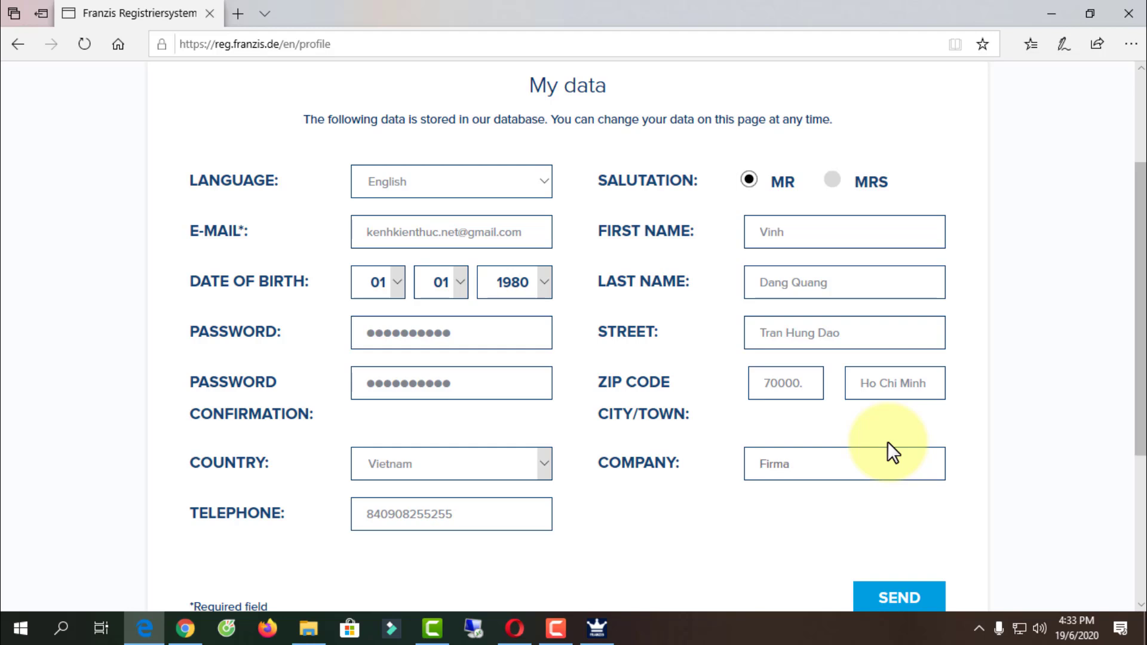
pyautogui.write('Kenh Kien Thuc')
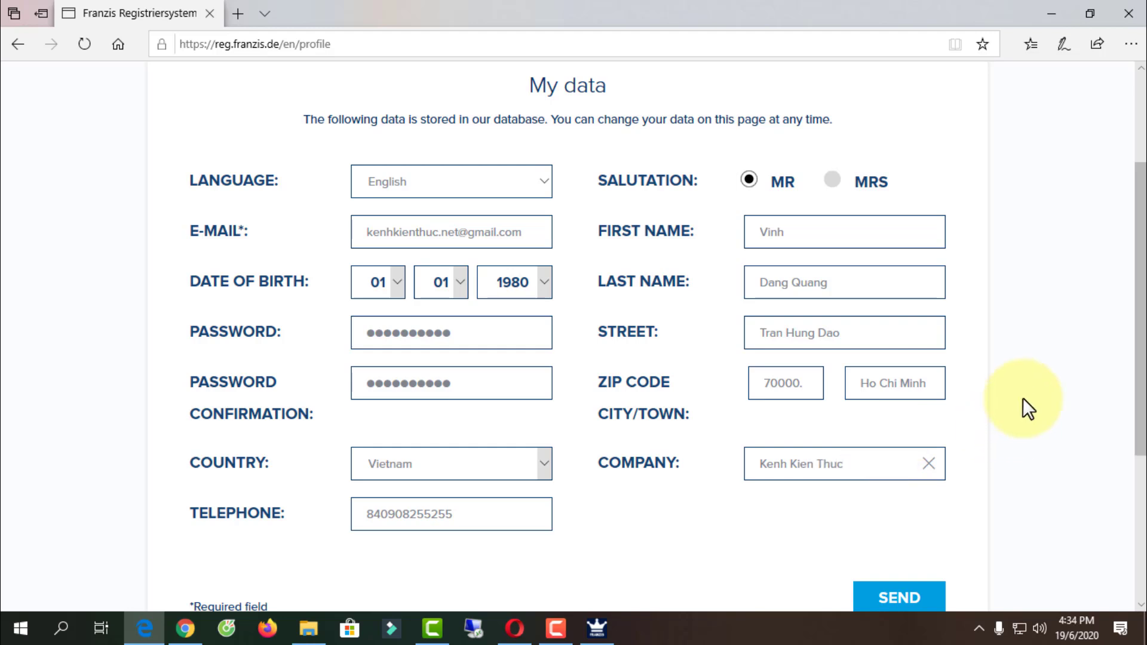
pyautogui.scroll(-1, 1022, 399)
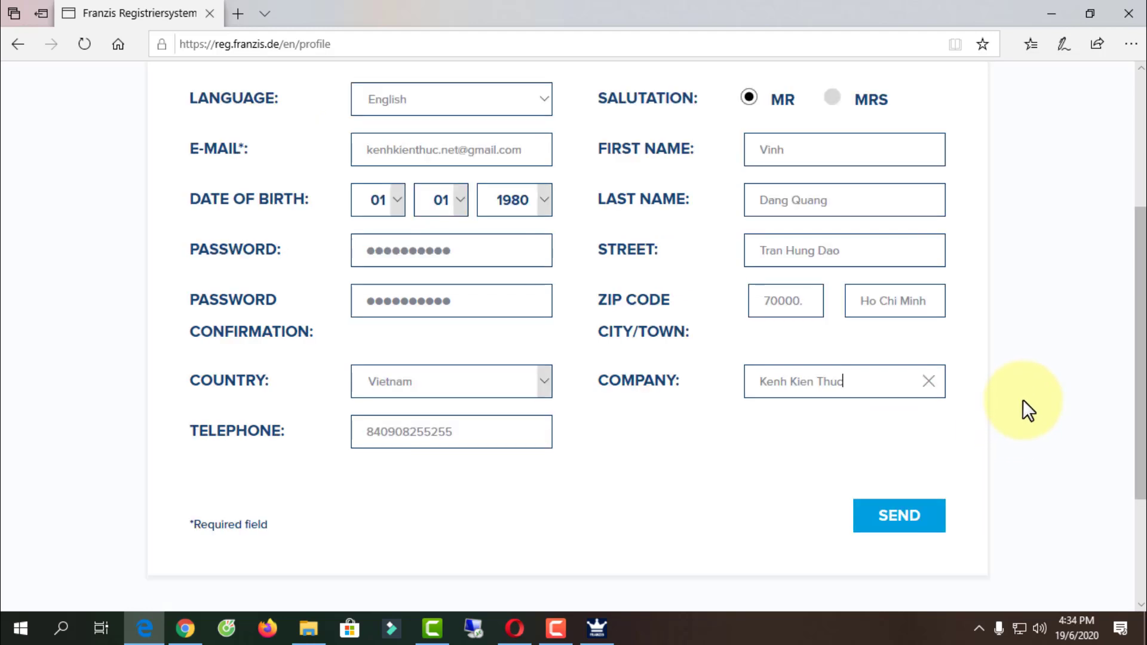
pyautogui.click(912, 519)
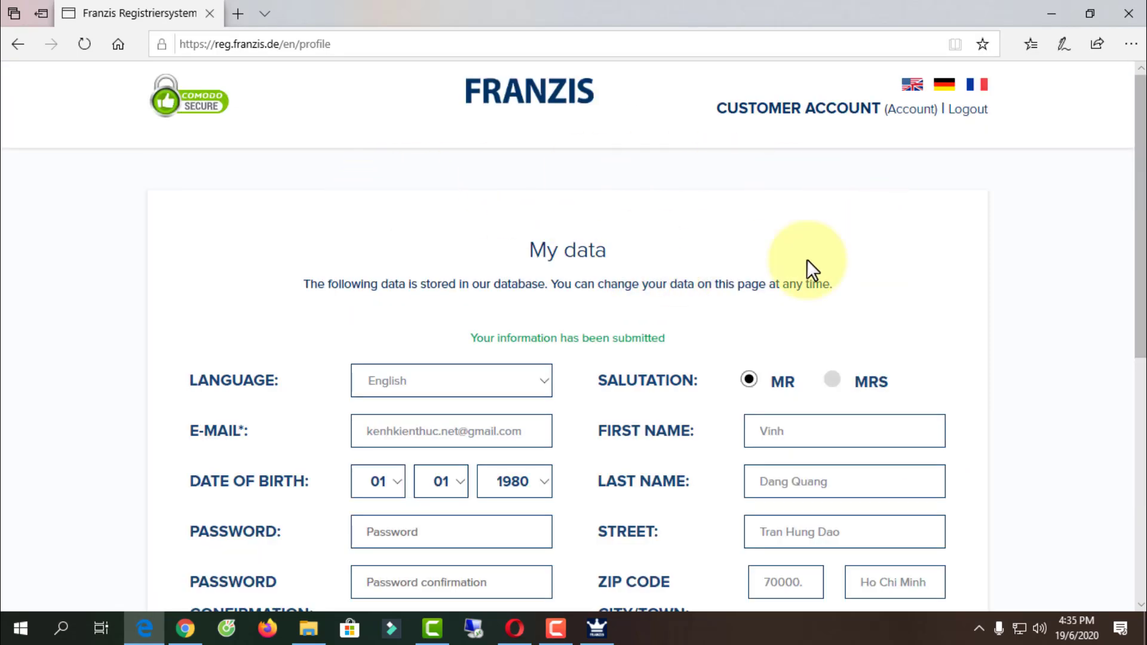
pyautogui.click(514, 628)
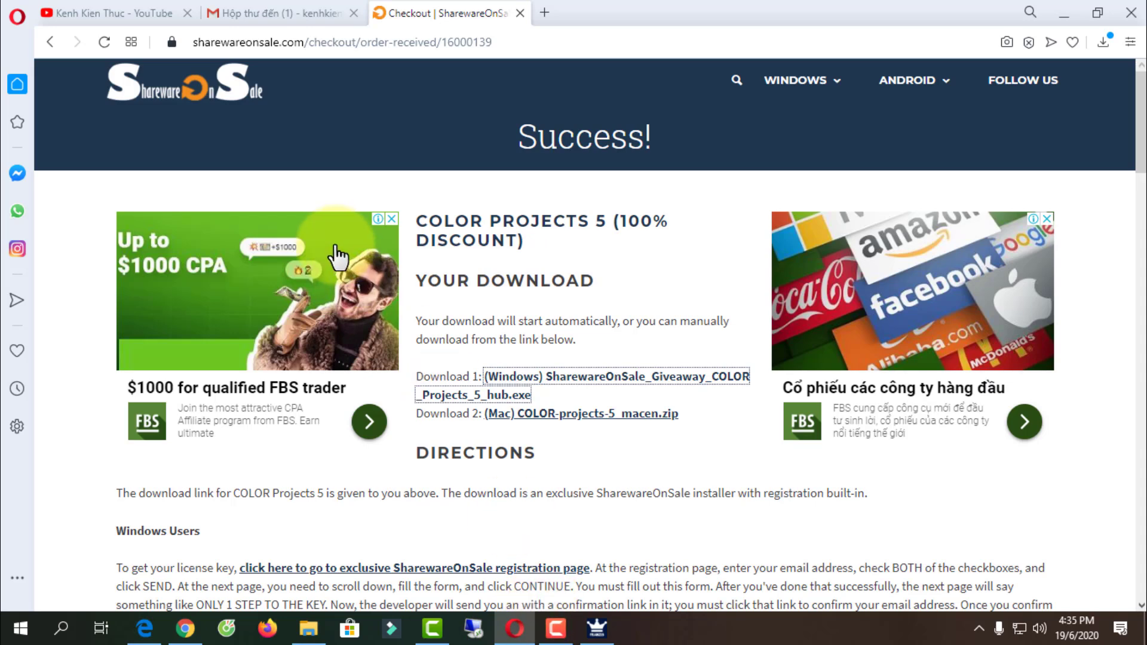
# - Open the 'Registration: COLOR projects 5 - Windows - Giveaway' email and highlight the user ID and registration code
pyautogui.click(250, 9)
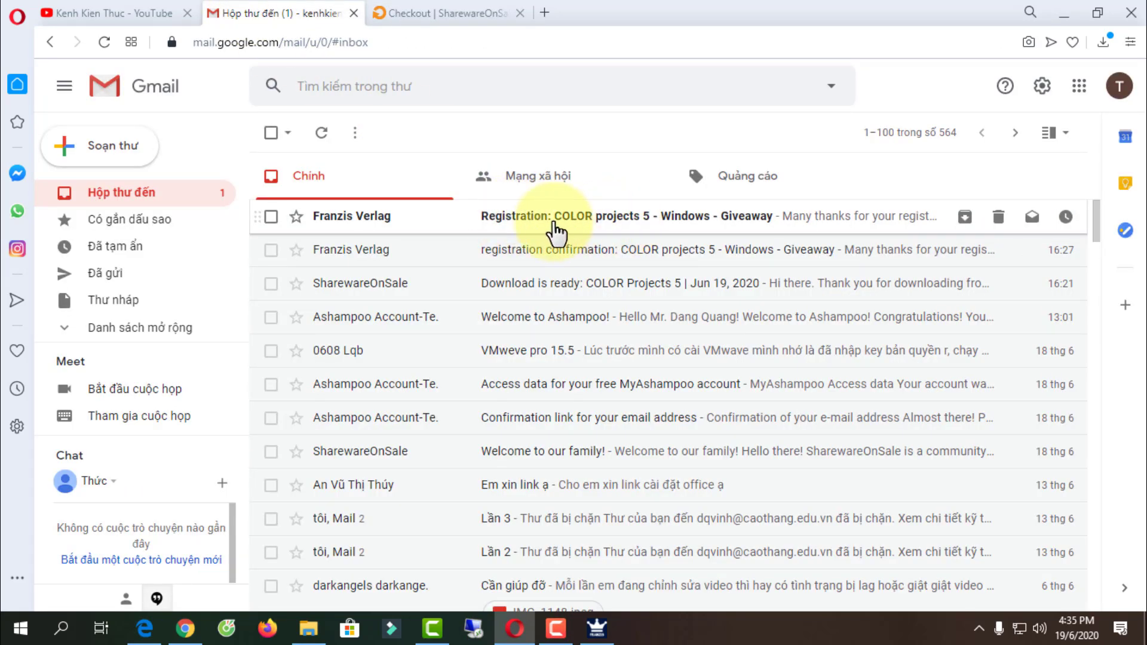
pyautogui.click(676, 225)
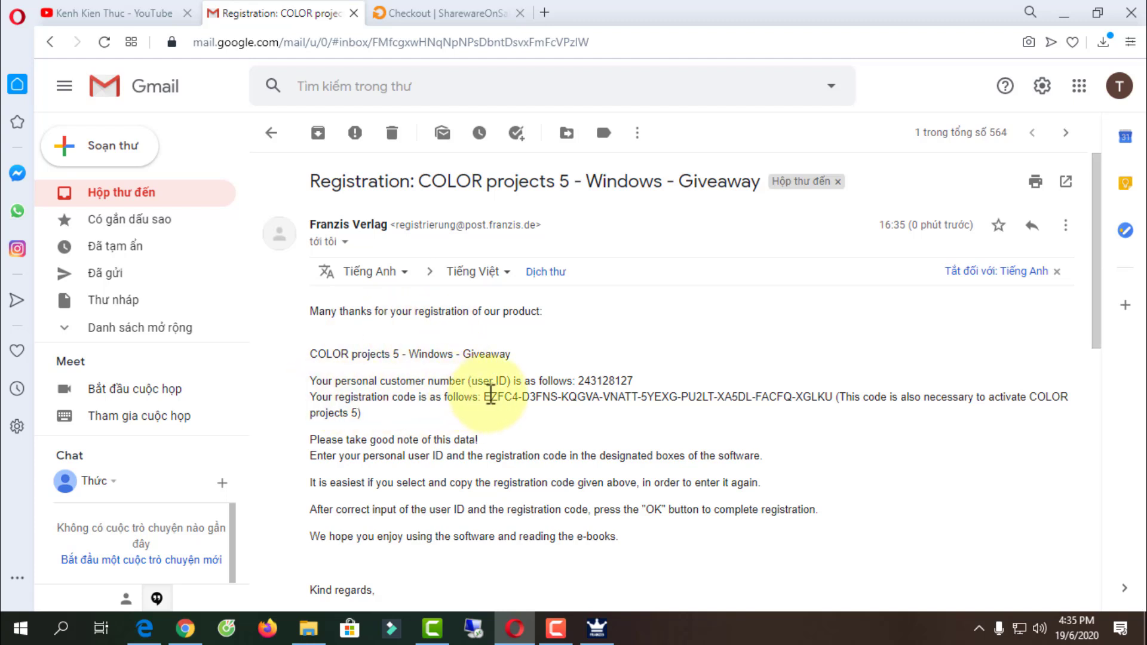
pyautogui.moveTo(485, 397); pyautogui.dragTo(837, 397)
pyautogui.click(443, 387)
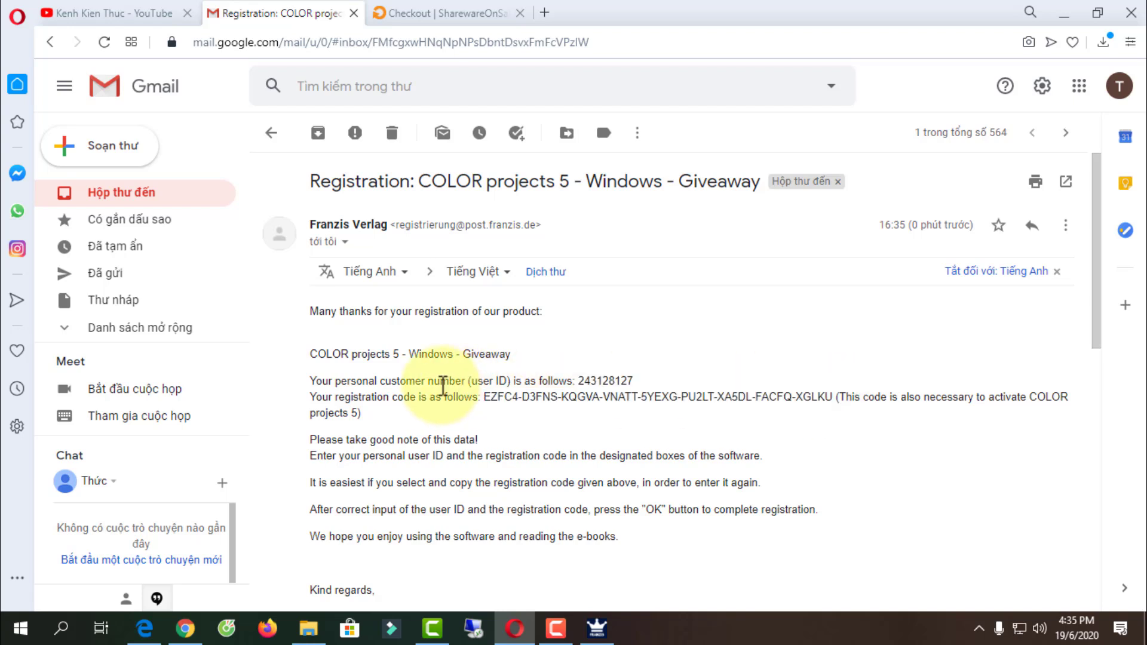
pyautogui.moveTo(478, 382); pyautogui.dragTo(507, 383)
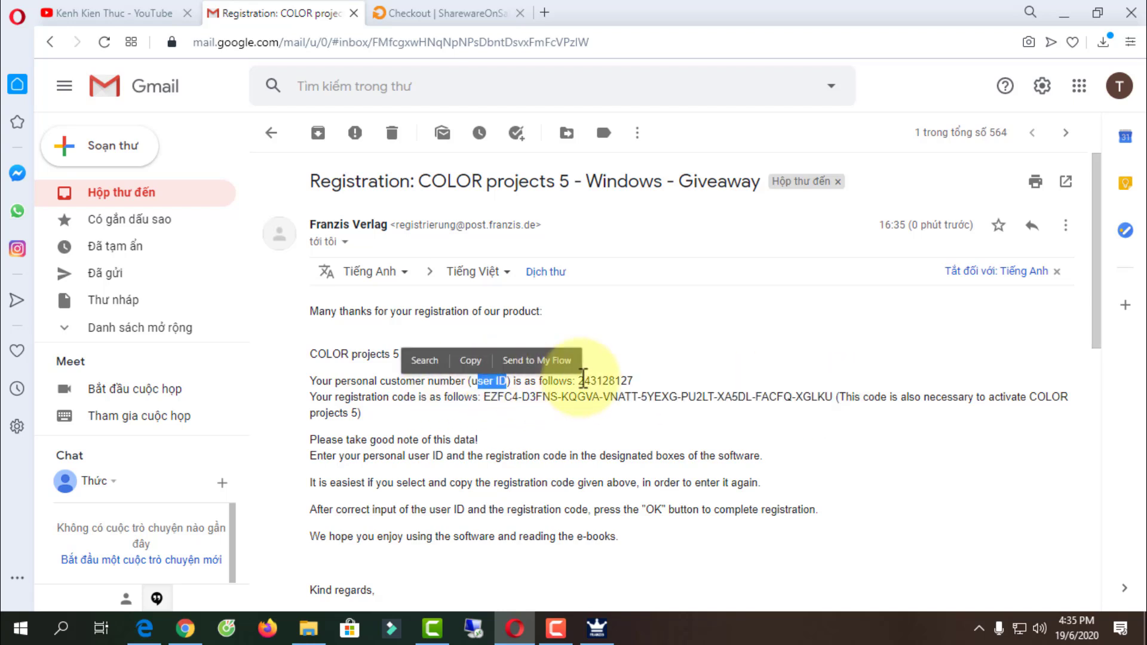
pyautogui.moveTo(578, 381); pyautogui.dragTo(633, 383)
pyautogui.click(665, 391)
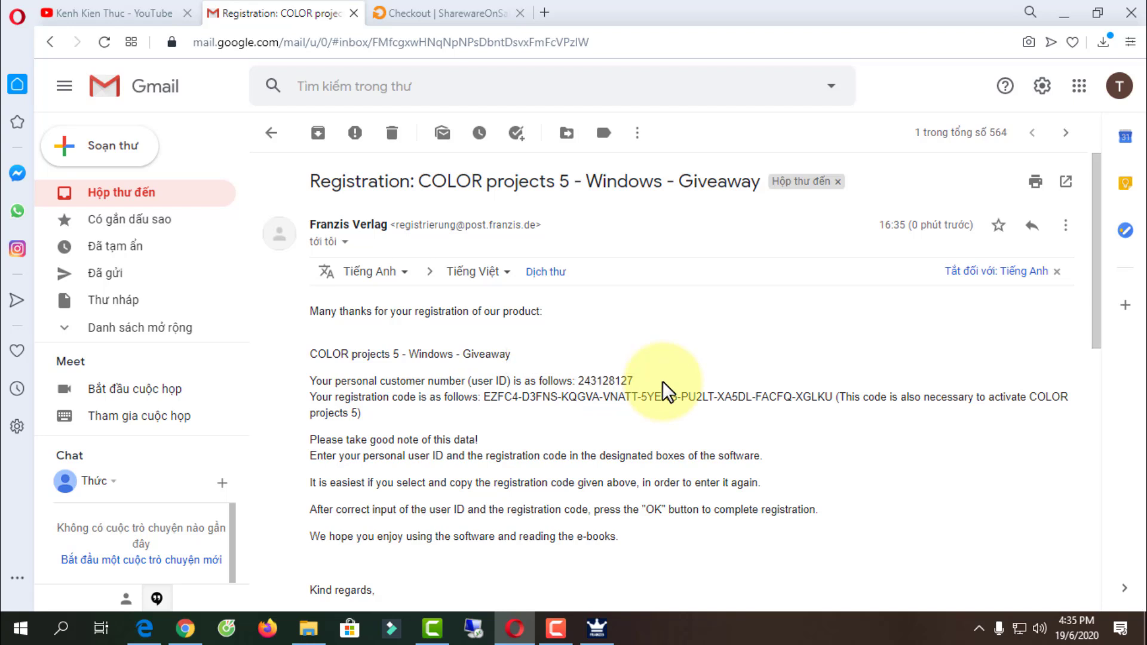
# - Copy the user ID from the email and paste it into the registration dialog's user id field
pyautogui.click(605, 632)
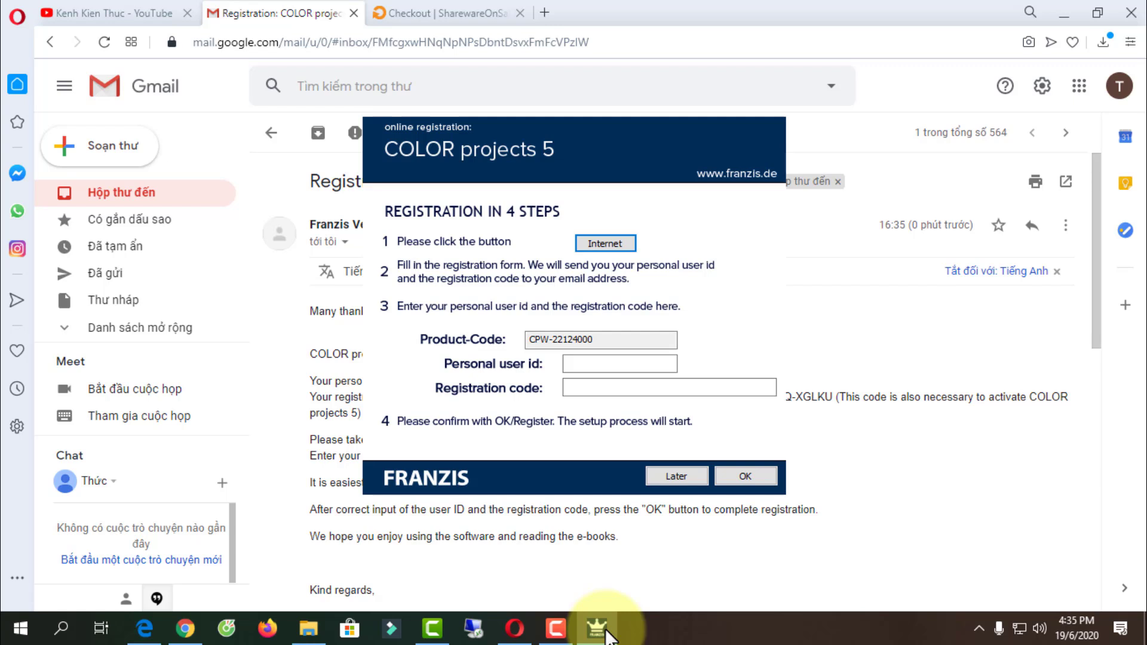
pyautogui.press('Tab')
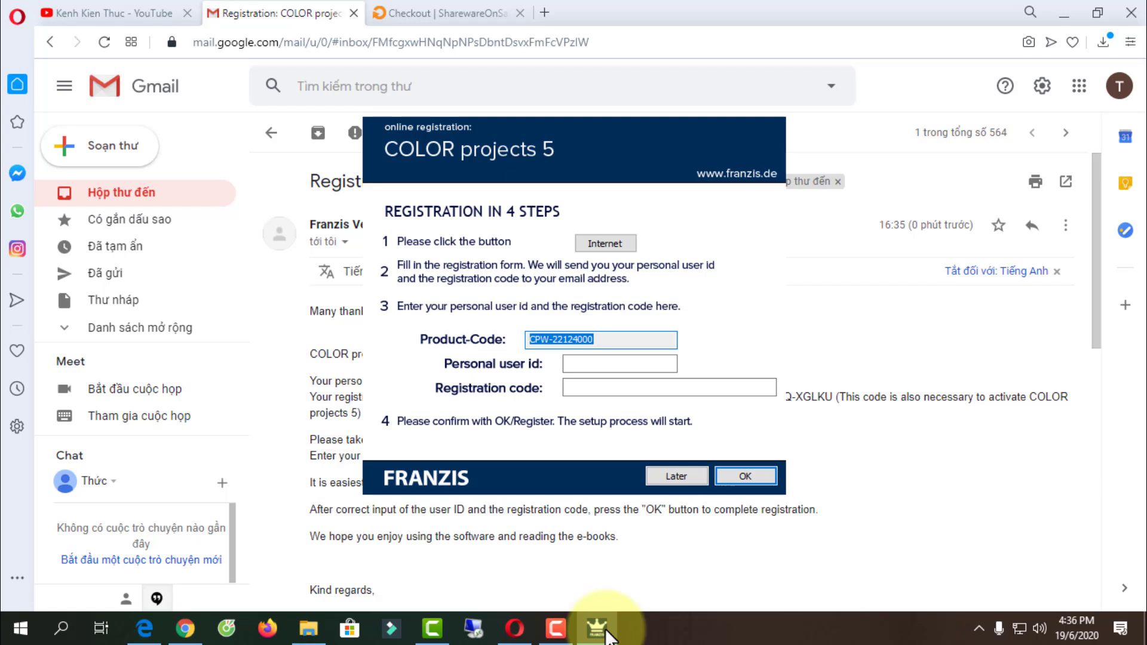
pyautogui.press('Tab')
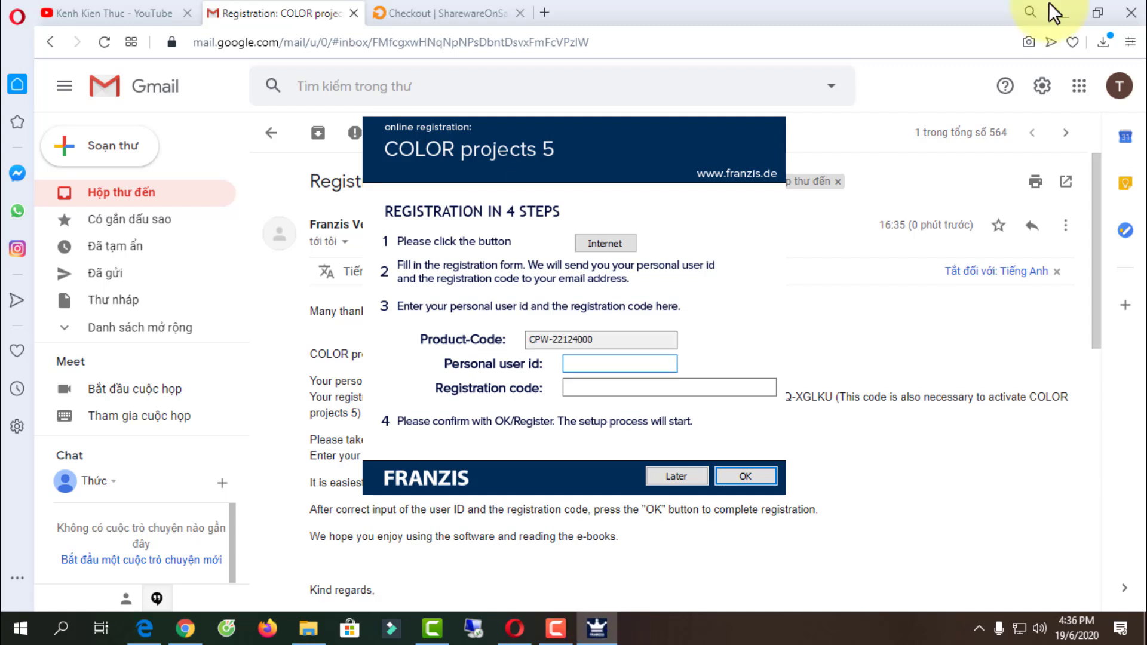
pyautogui.press('Tab')
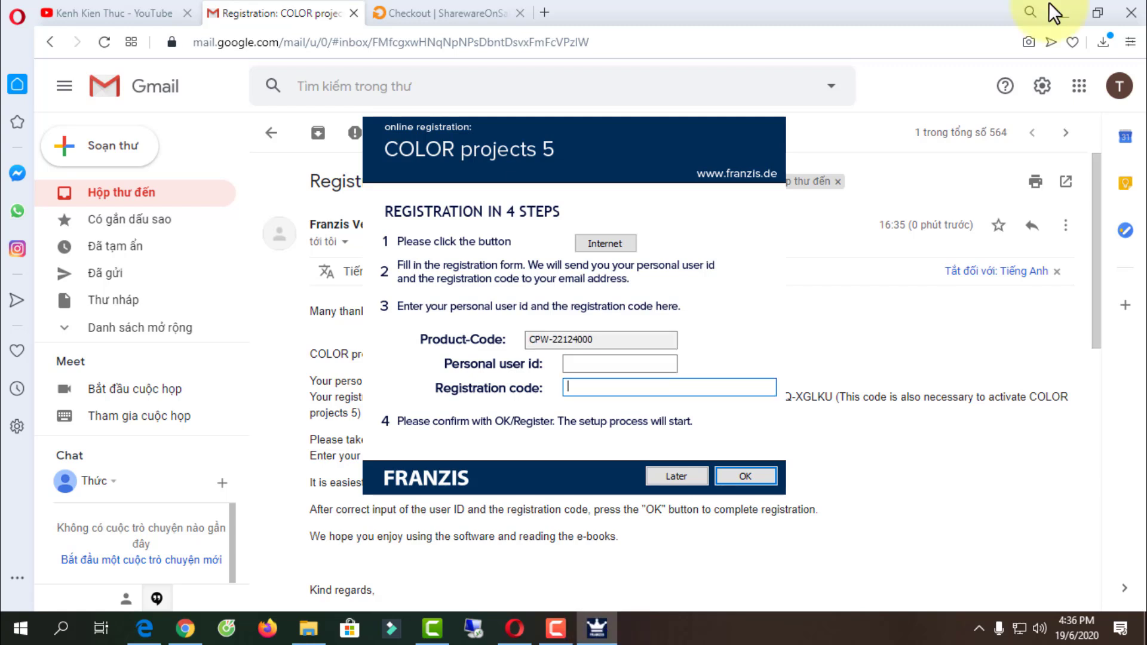
pyautogui.press('super+Right')
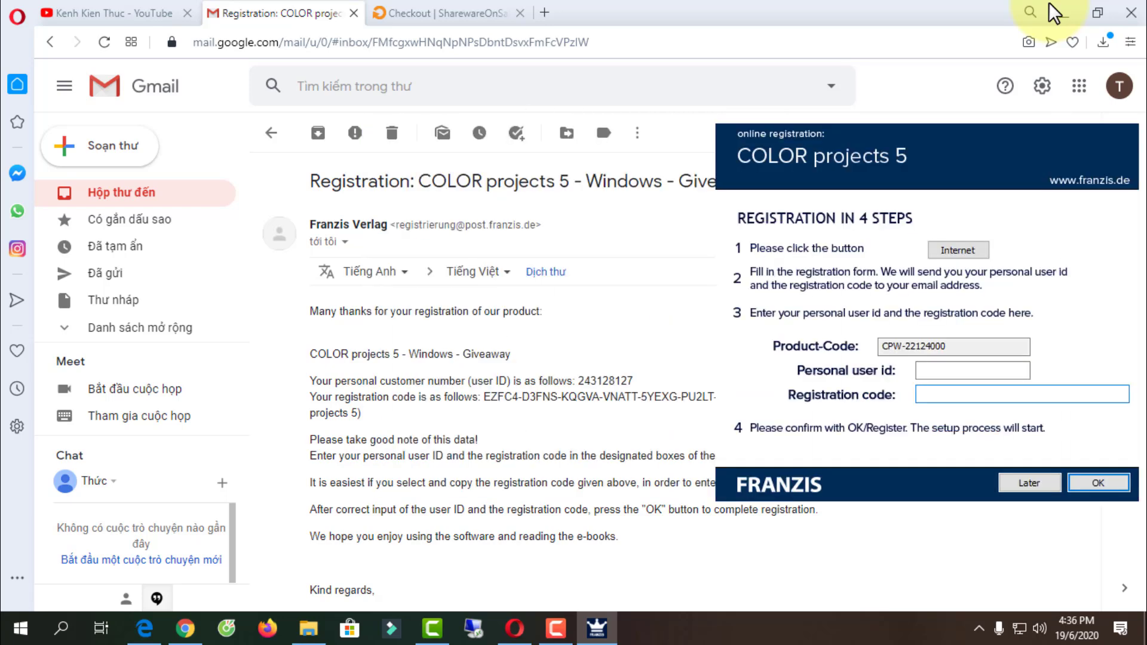
pyautogui.click(1048, 2)
pyautogui.moveTo(578, 380); pyautogui.dragTo(584, 380)
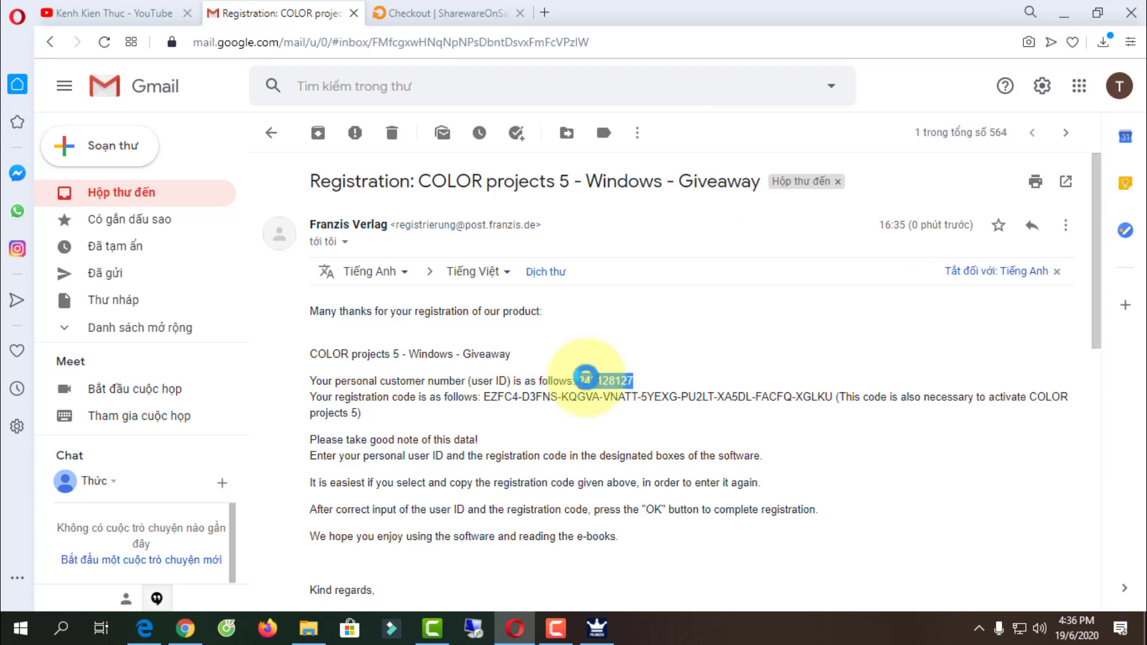
pyautogui.rightClick(585, 380)
pyautogui.click(632, 438)
pyautogui.click(595, 628)
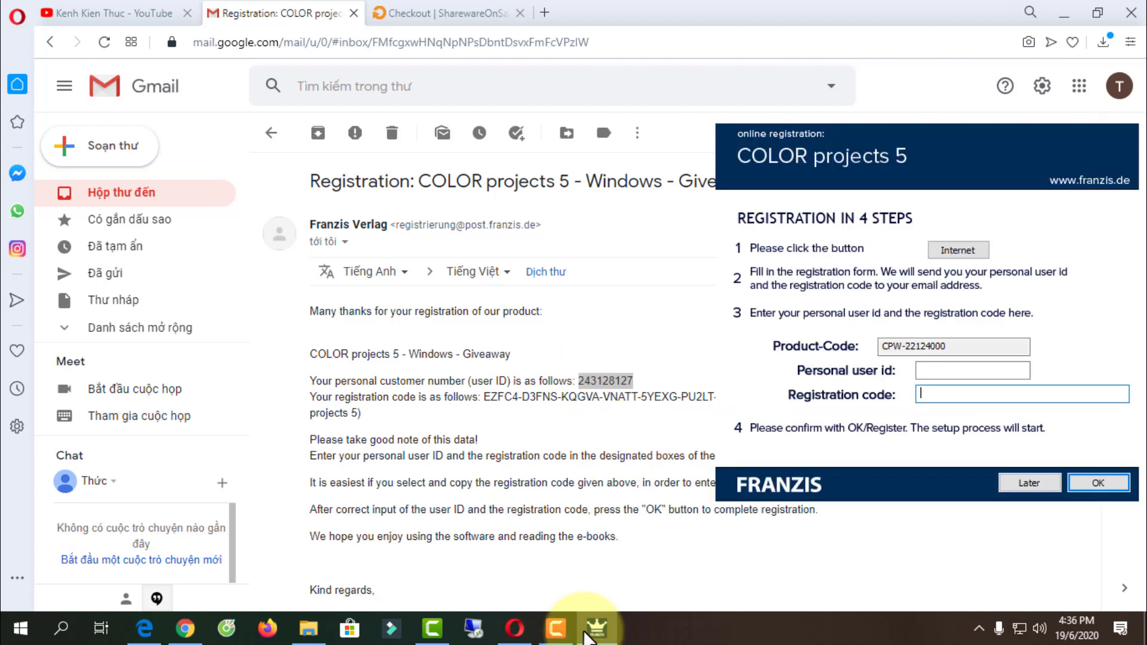
pyautogui.hotkey('shift', 'Tab')
pyautogui.hotkey('shift', 'F10')
pyautogui.press('Down')
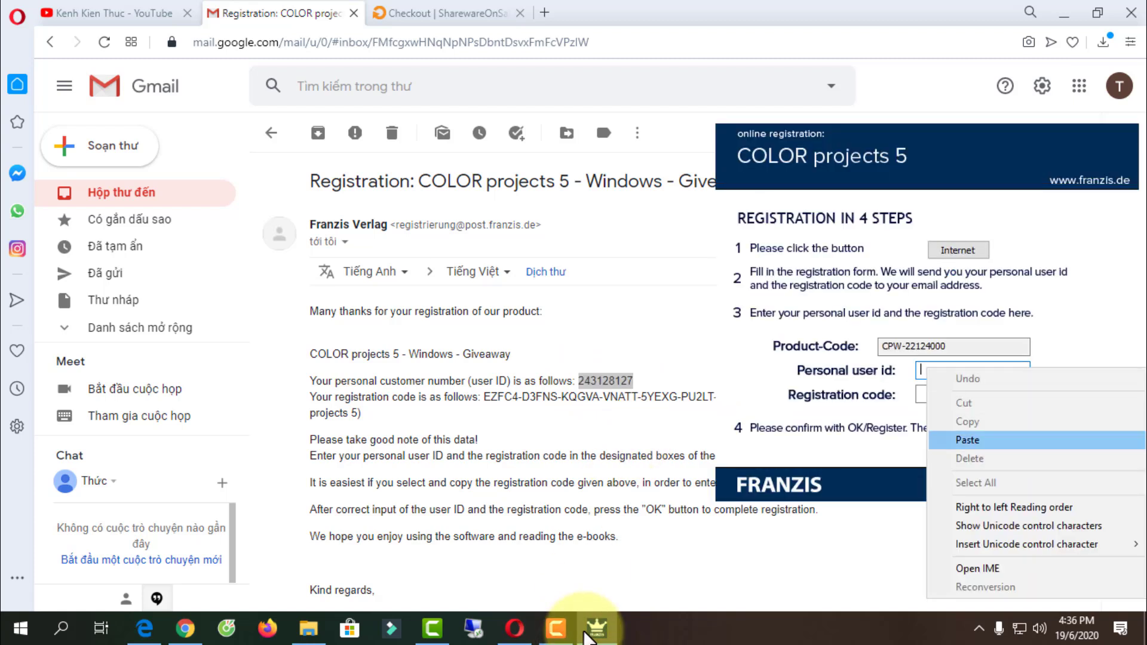
pyautogui.press('Return')
# - Copy the registration code into its field and confirm so the software starts unpacking
pyautogui.click(591, 630)
pyautogui.moveTo(484, 397); pyautogui.dragTo(833, 396)
pyautogui.rightClick(833, 396)
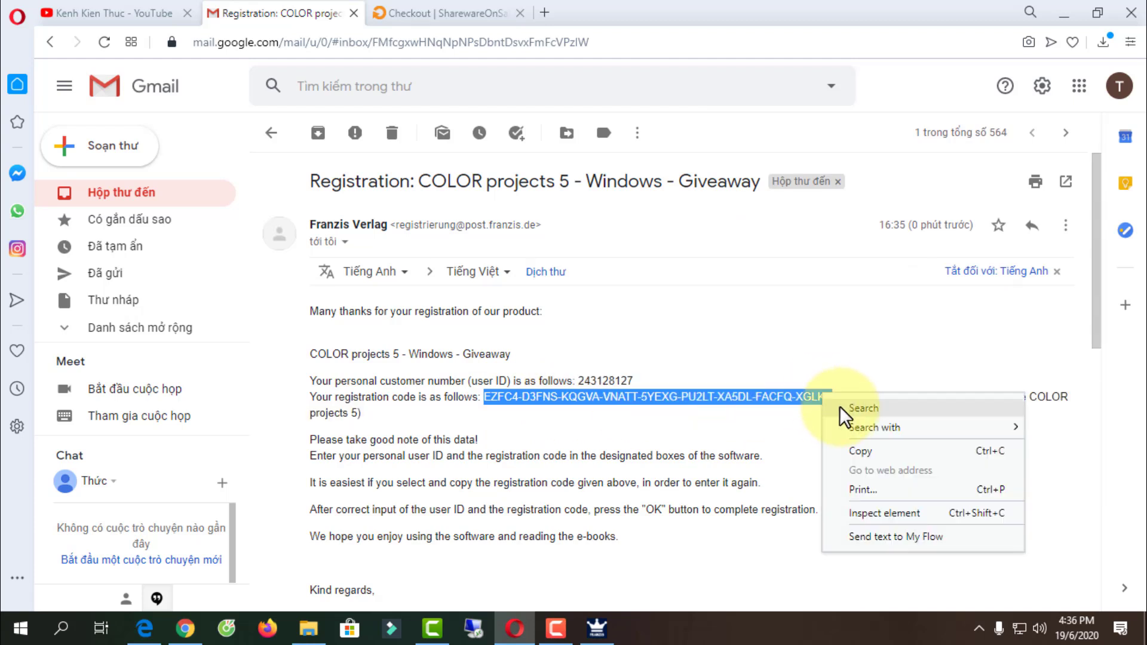
pyautogui.click(855, 449)
pyautogui.click(596, 629)
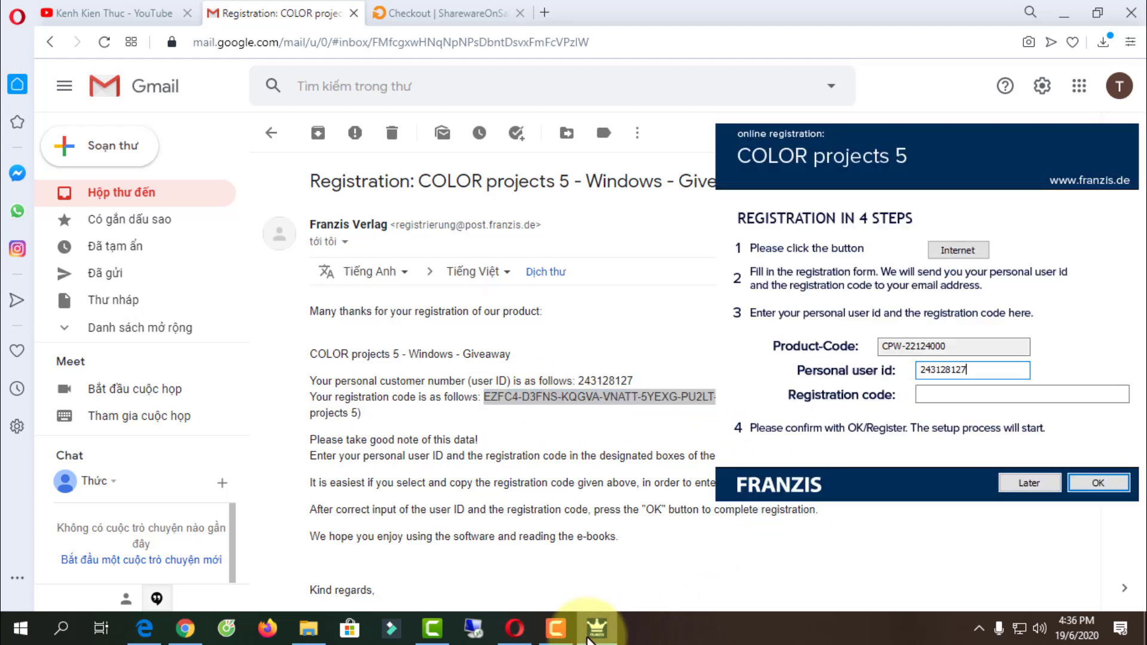
pyautogui.press('Tab')
pyautogui.hotkey('shift', 'F10')
pyautogui.press('Up')
pyautogui.press('Up')
pyautogui.press('Up')
pyautogui.press('Up')
pyautogui.press('Up')
pyautogui.press('Up')
pyautogui.press('Up')
pyautogui.press('Up')
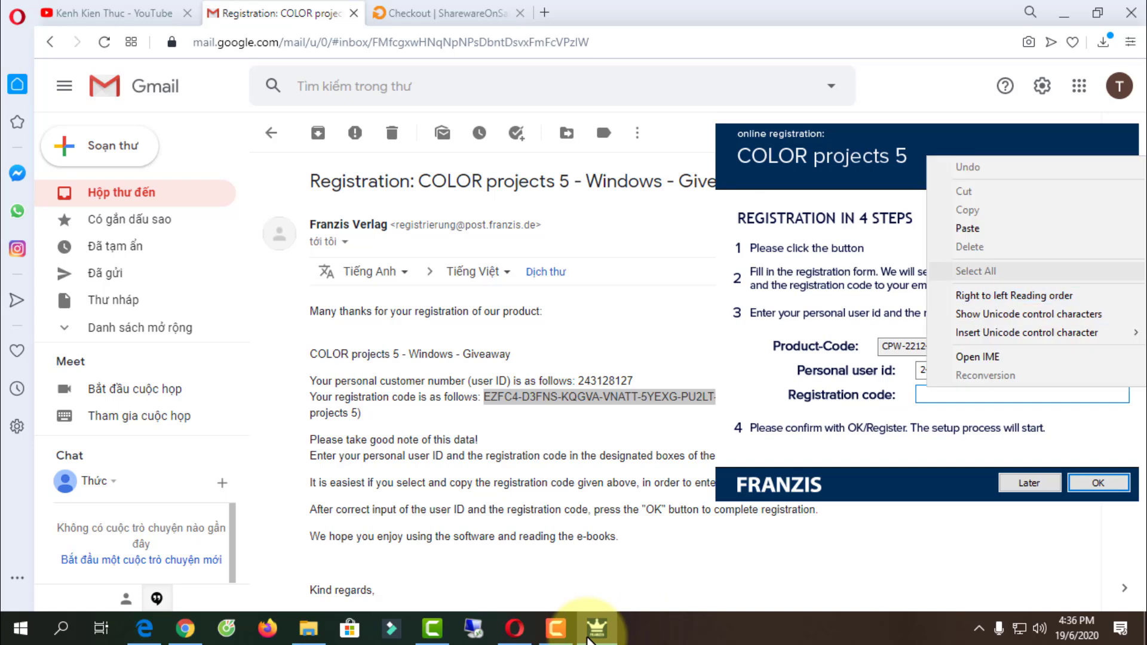
pyautogui.press('Return')
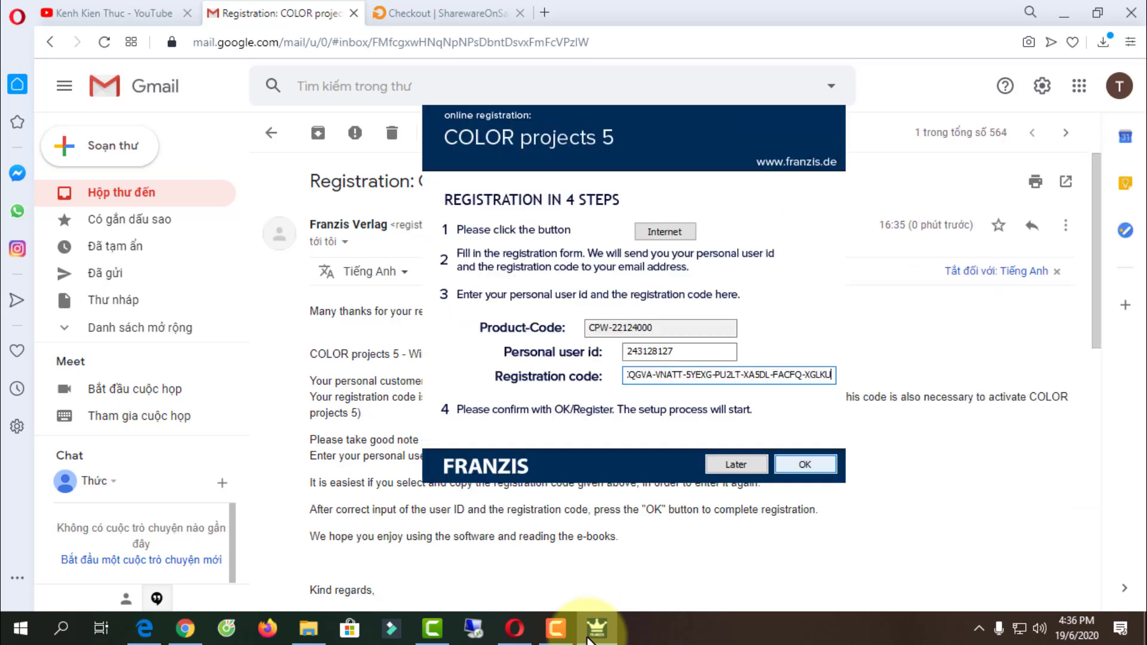
pyautogui.press('Return')
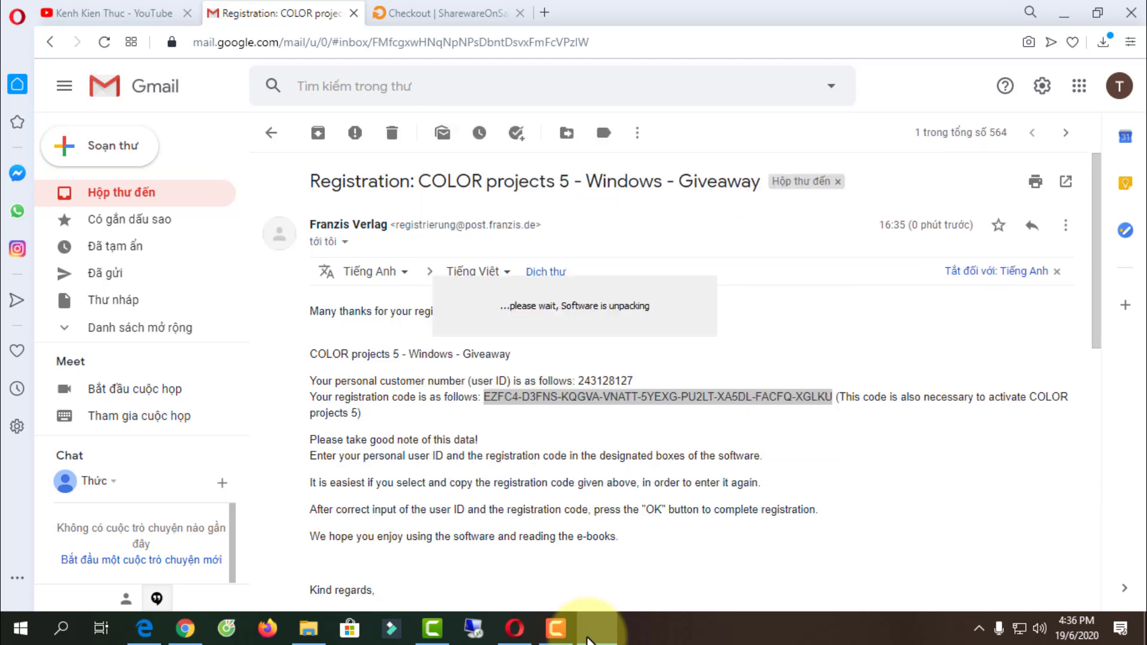
# - Start setup in English and accept the license agreement
pyautogui.click(1062, 6)
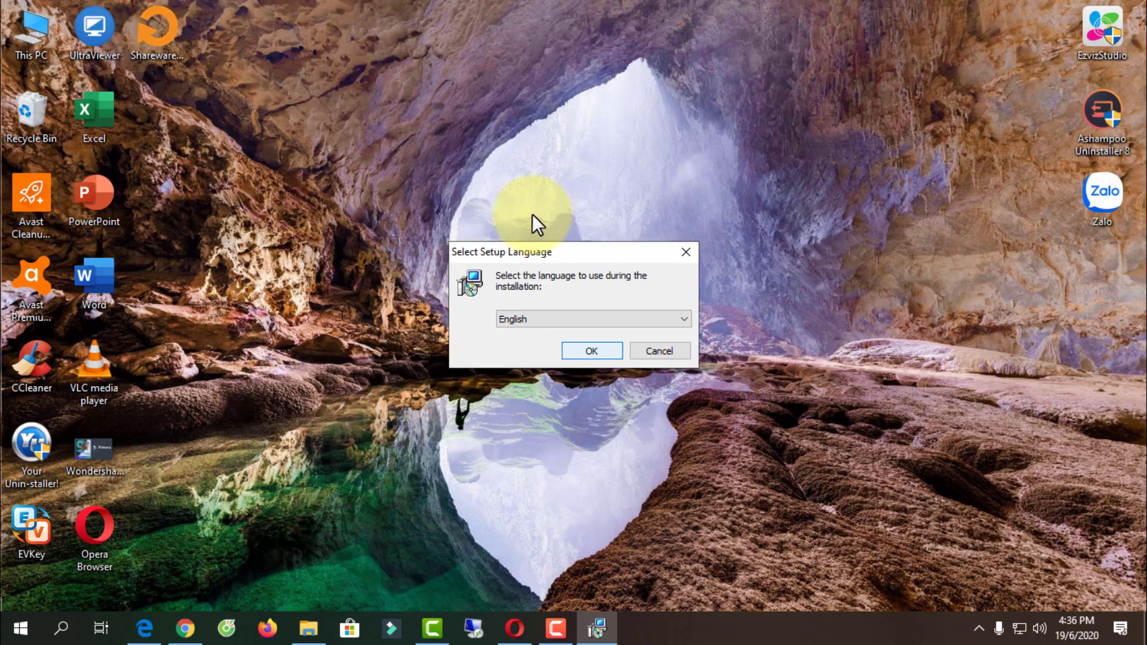
pyautogui.press('Return')
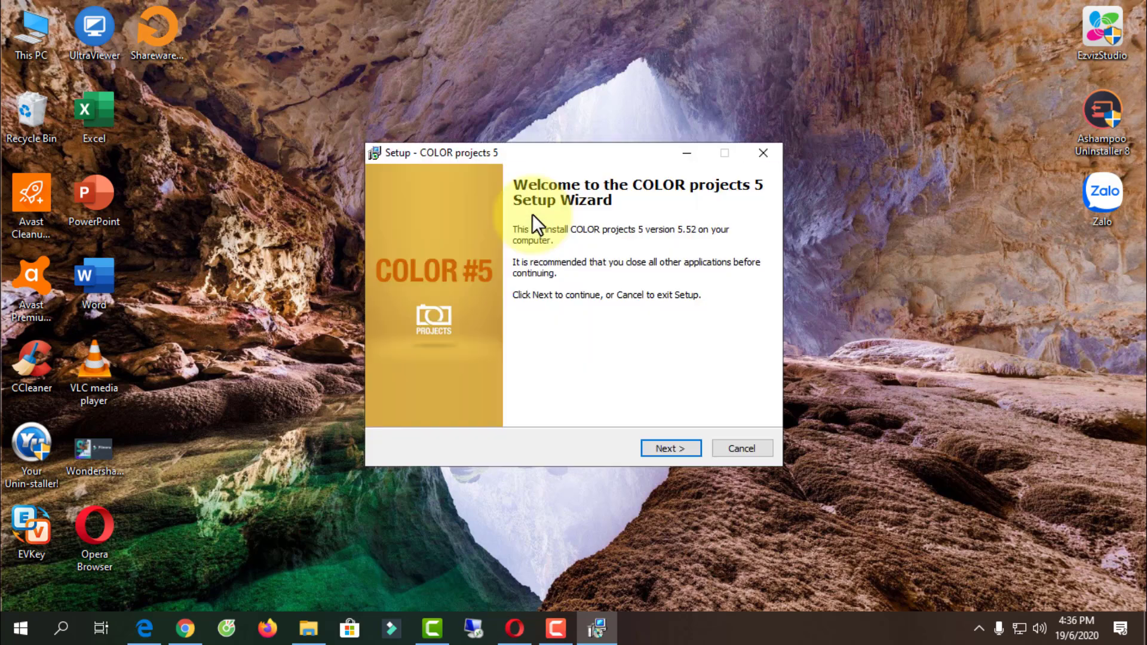
pyautogui.press('Return')
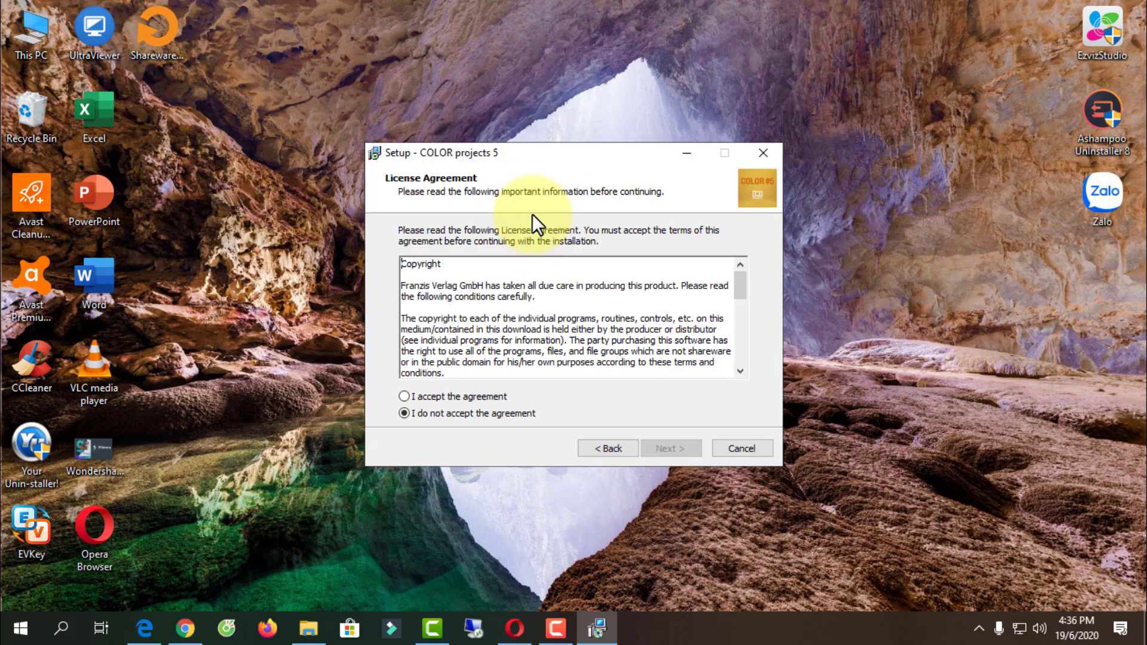
pyautogui.hotkey('alt', 'a')
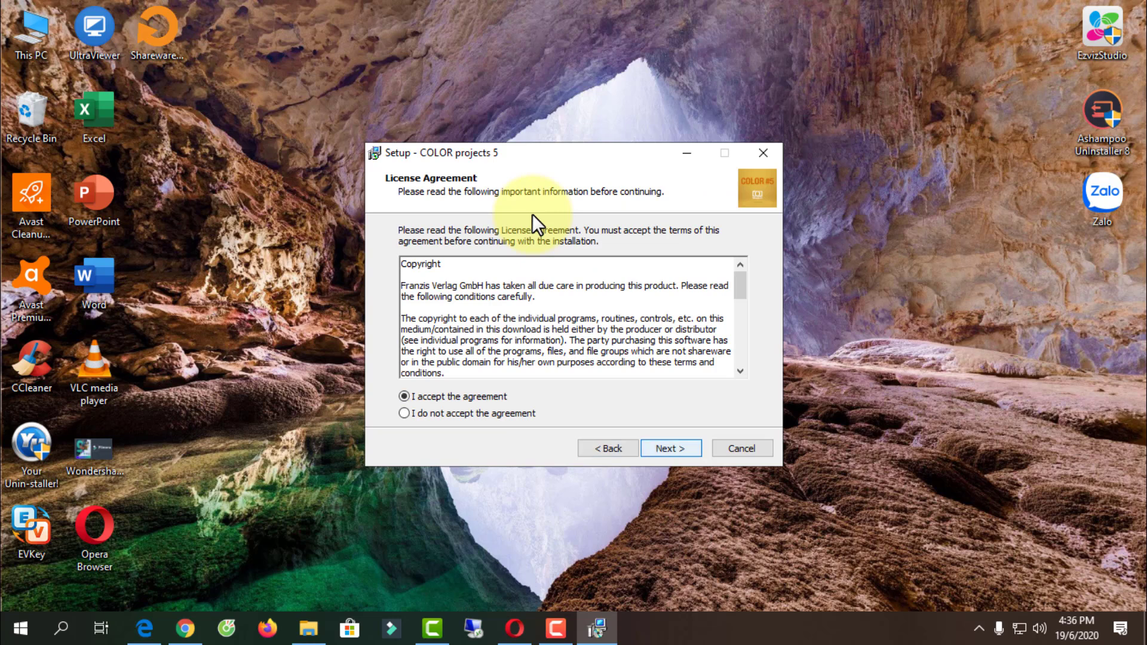
pyautogui.press('Return')
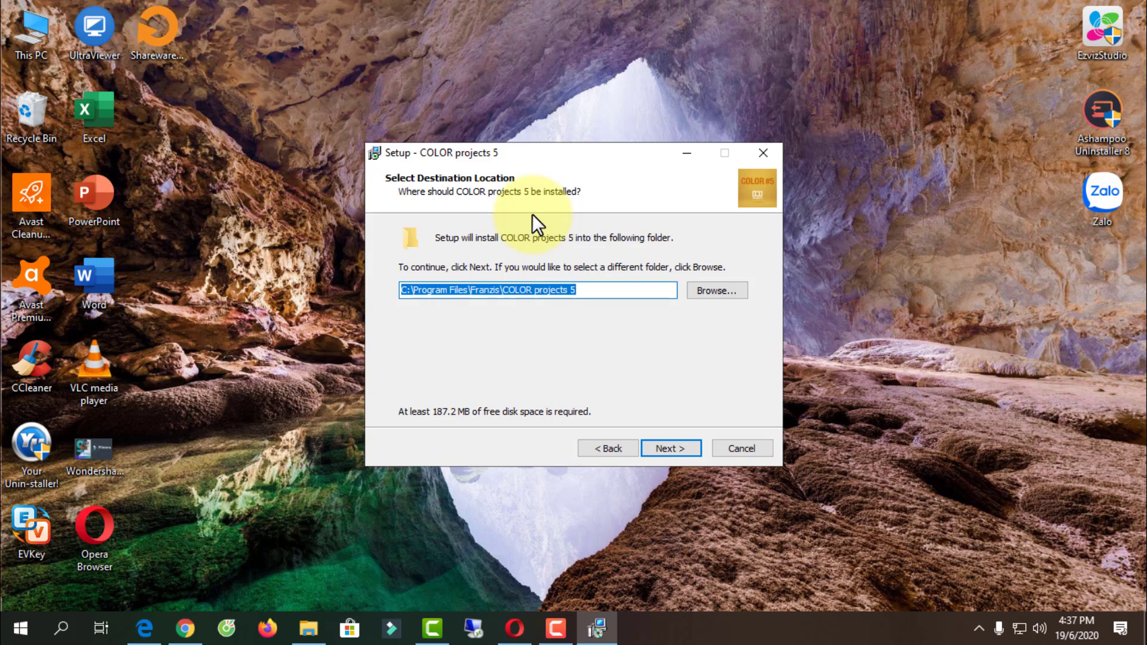
# - Install to D:\Program Files\Franzis\COLOR projects 5 with full components, the default Start menu folder and a desktop icon
pyautogui.press('Home')
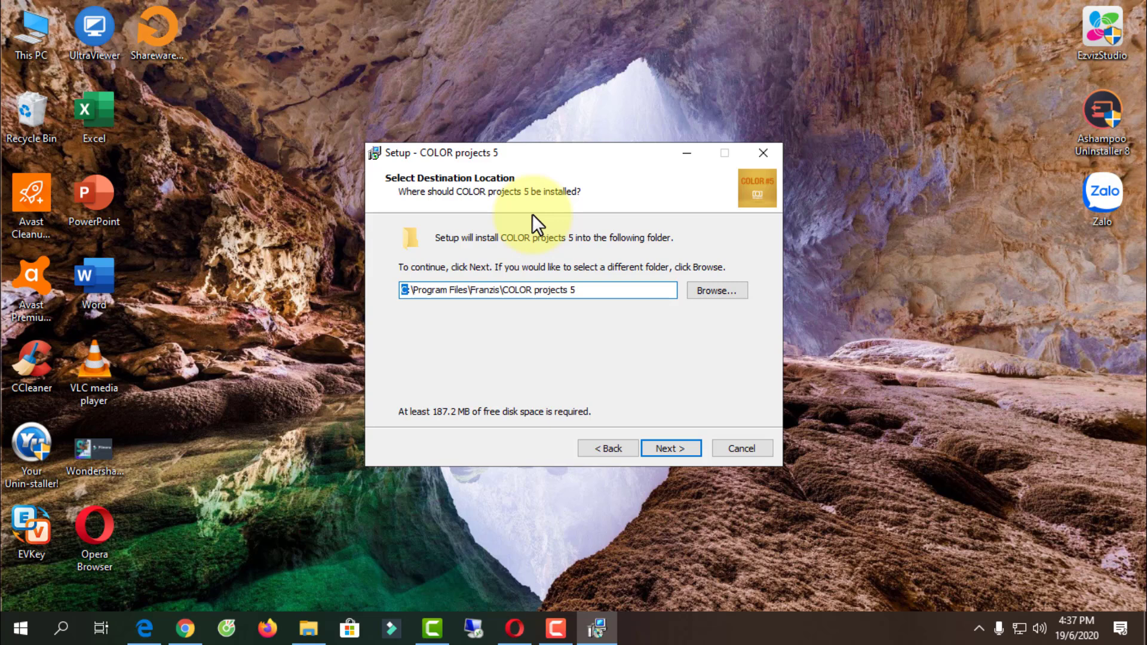
pyautogui.write('D')
pyautogui.press('Return')
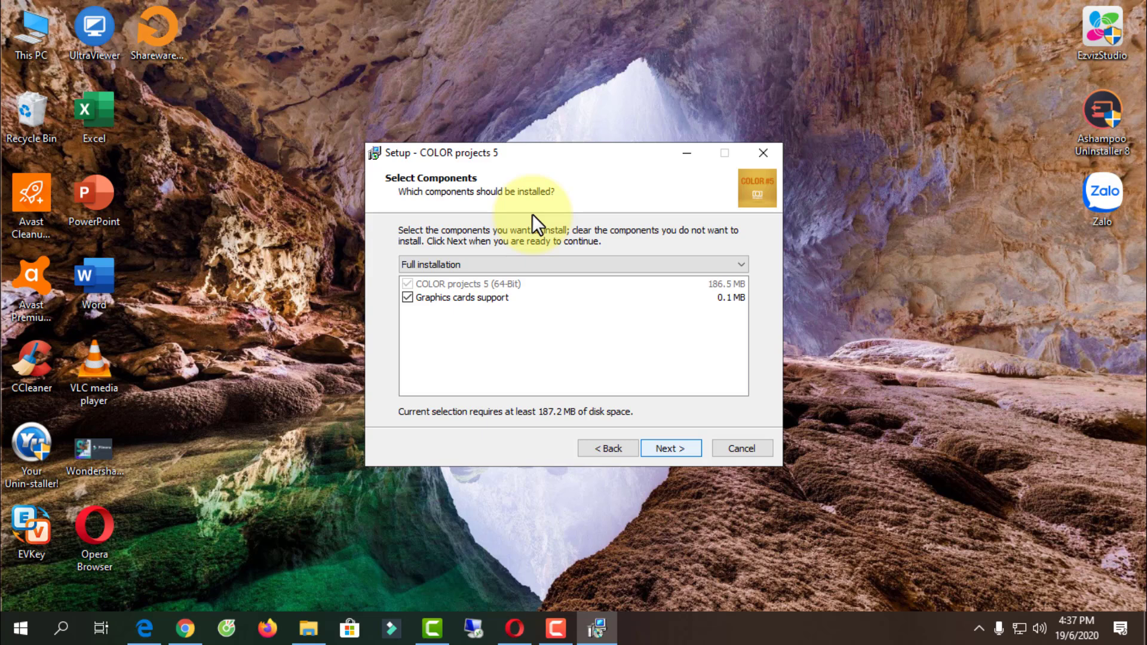
pyautogui.press('Return')
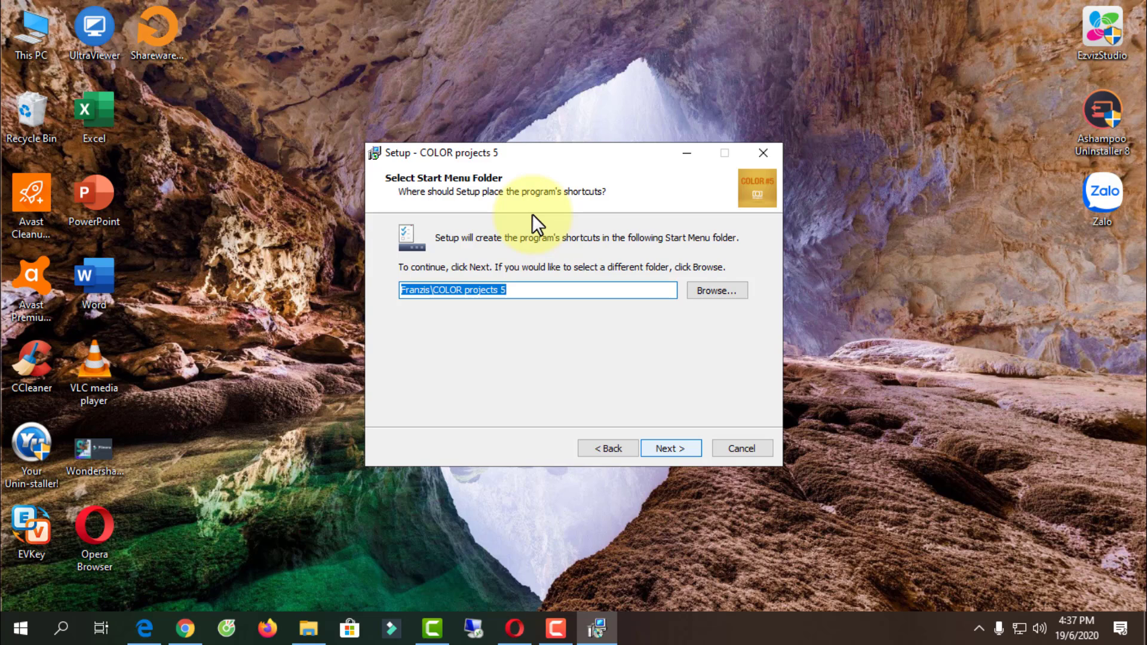
pyautogui.press('Return')
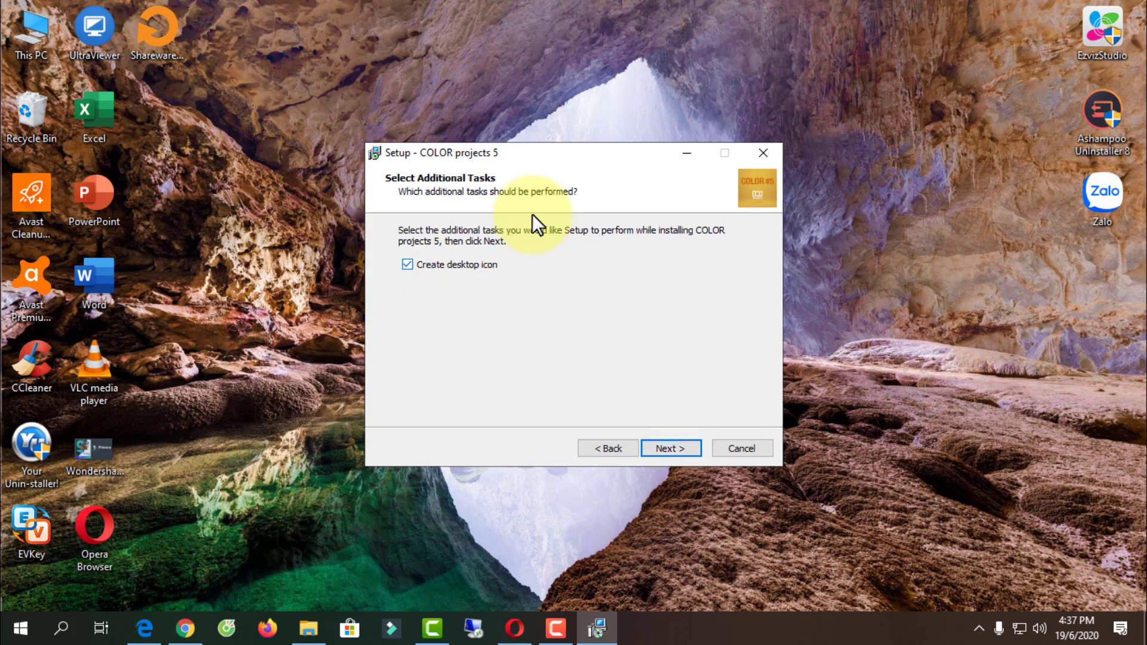
pyautogui.press('Return')
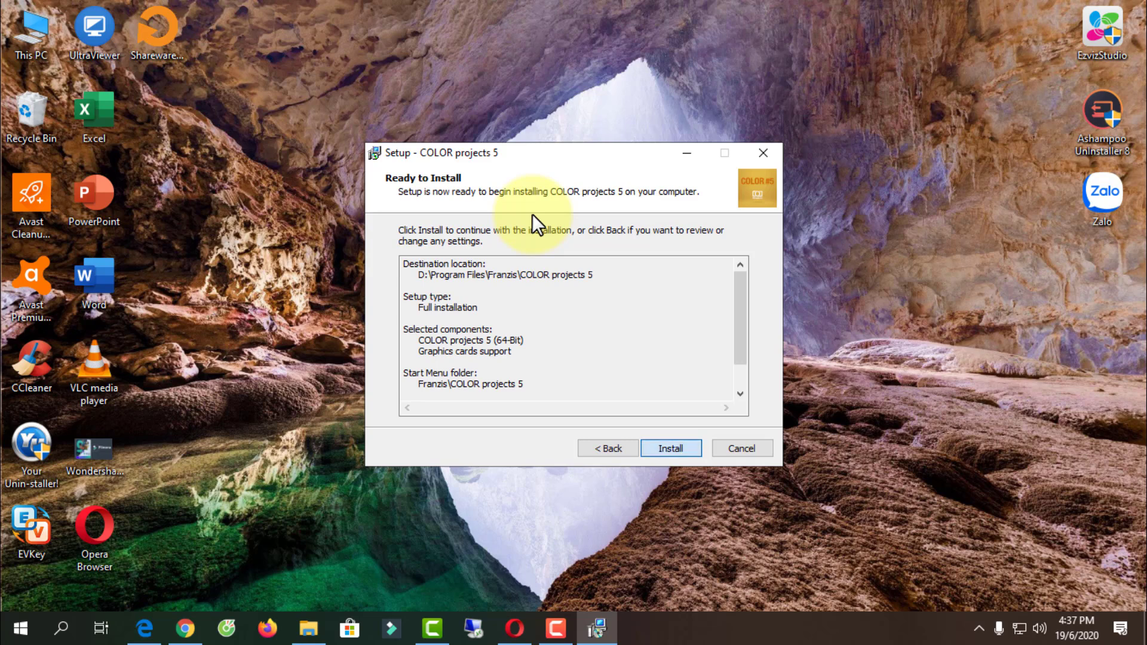
pyautogui.press('Return')
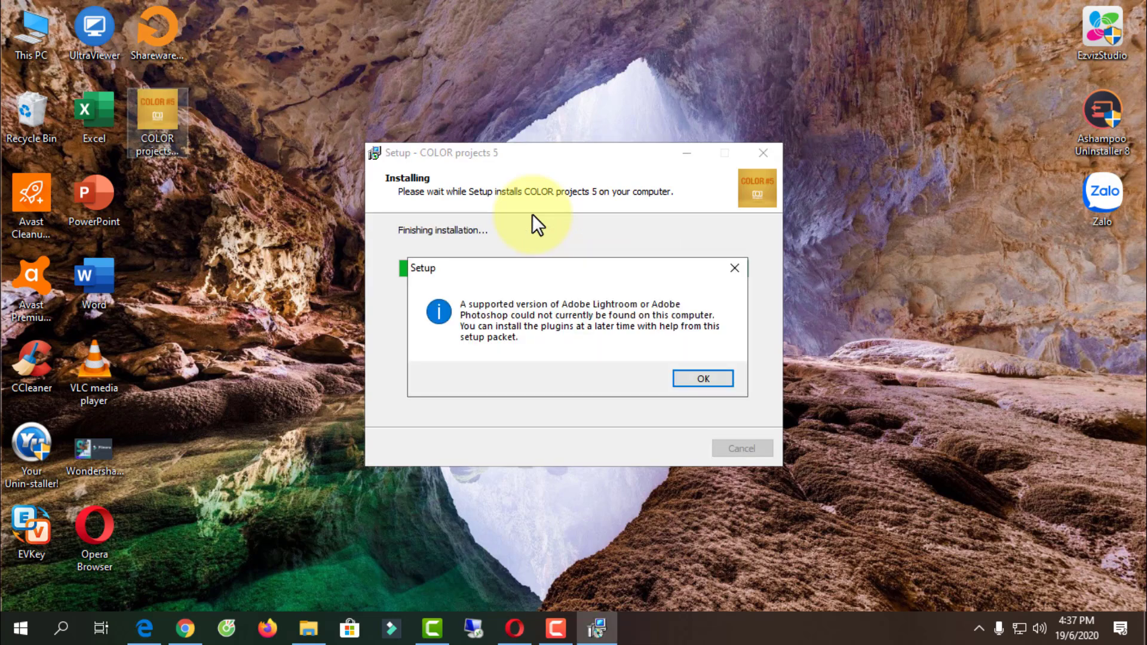
# - Dismiss the missing Lightroom/Photoshop plugin notice and finish setup, launching COLOR projects 5
pyautogui.press('Return')
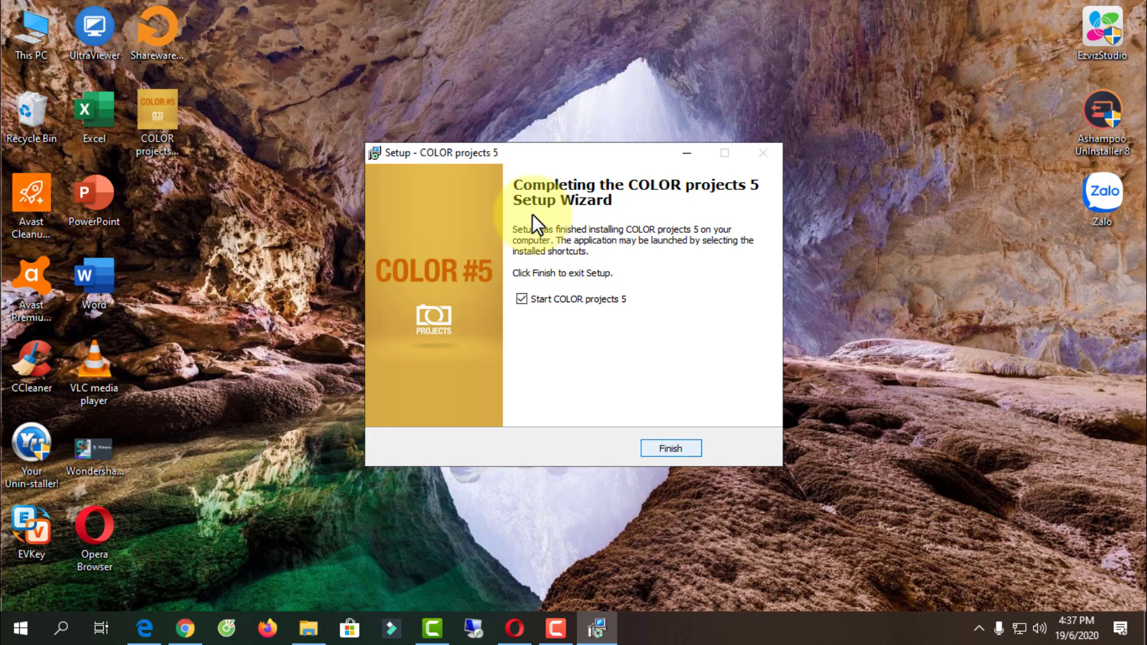
pyautogui.press('Return')
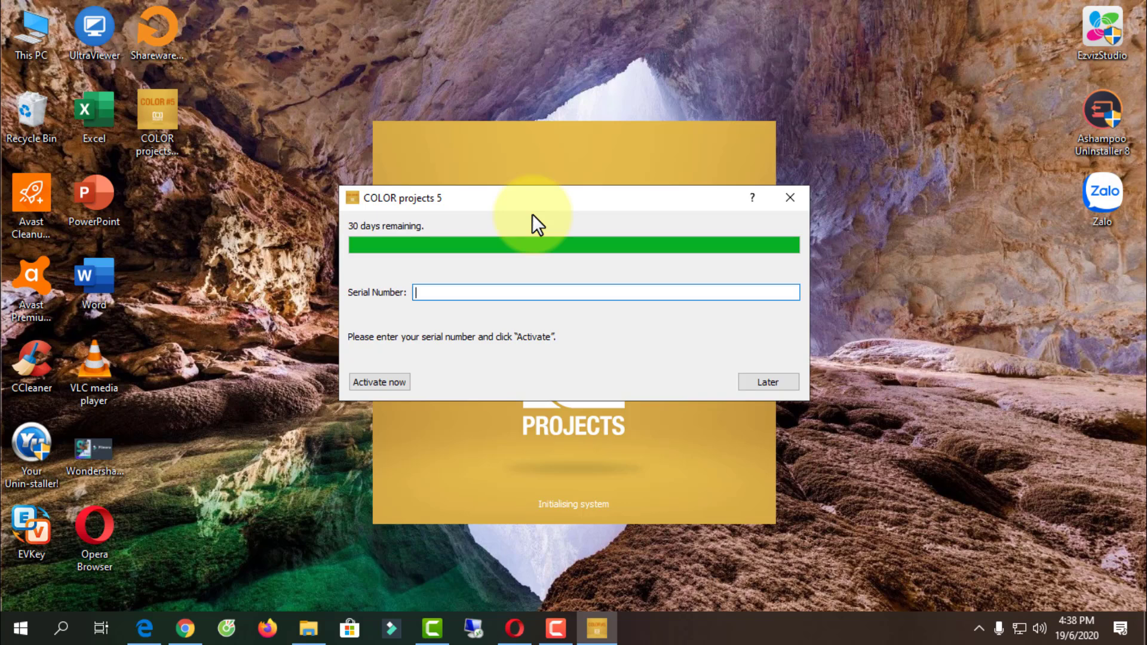
# - Copy the registration code from the Gmail message into the Serial Number field
pyautogui.click(514, 628)
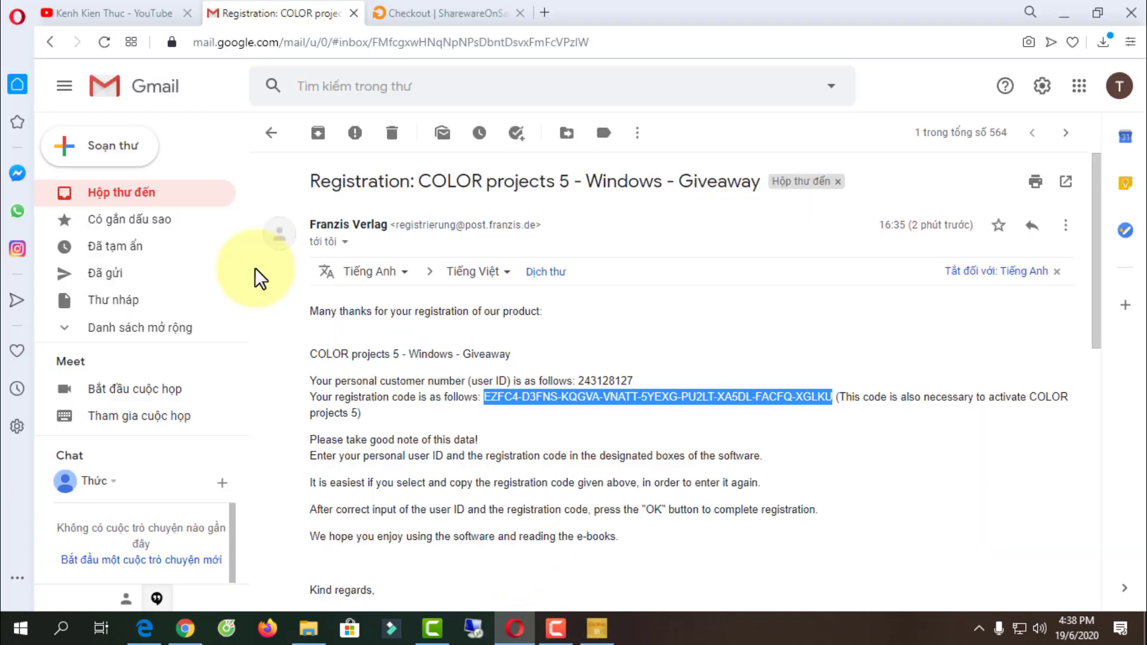
pyautogui.rightClick(572, 397)
pyautogui.click(614, 453)
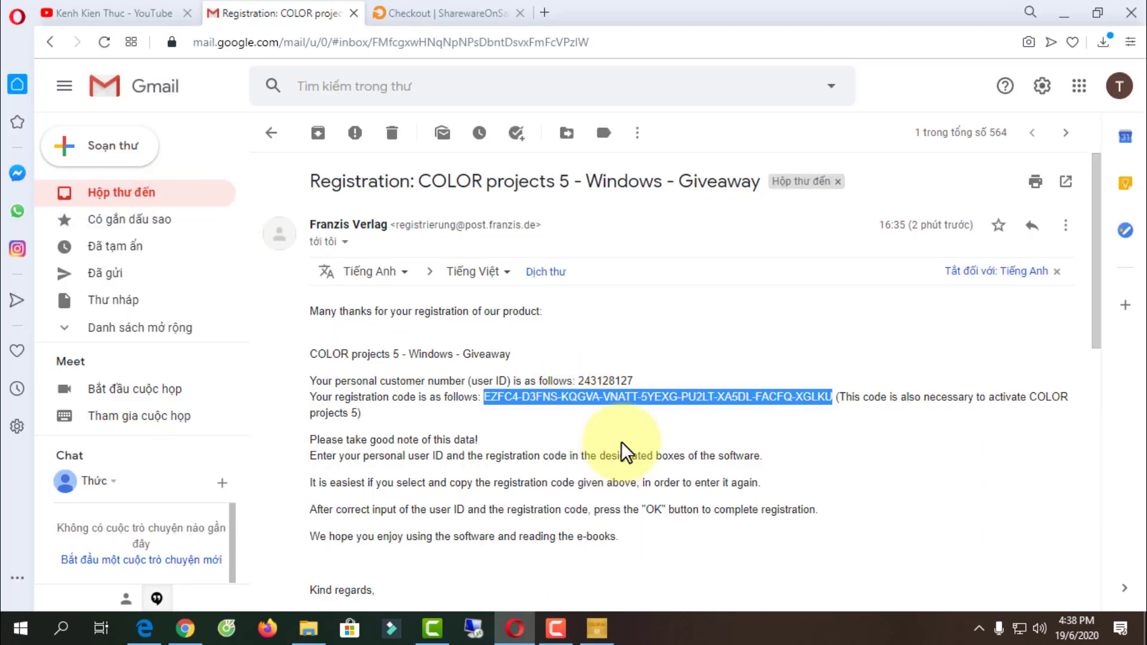
pyautogui.click(601, 630)
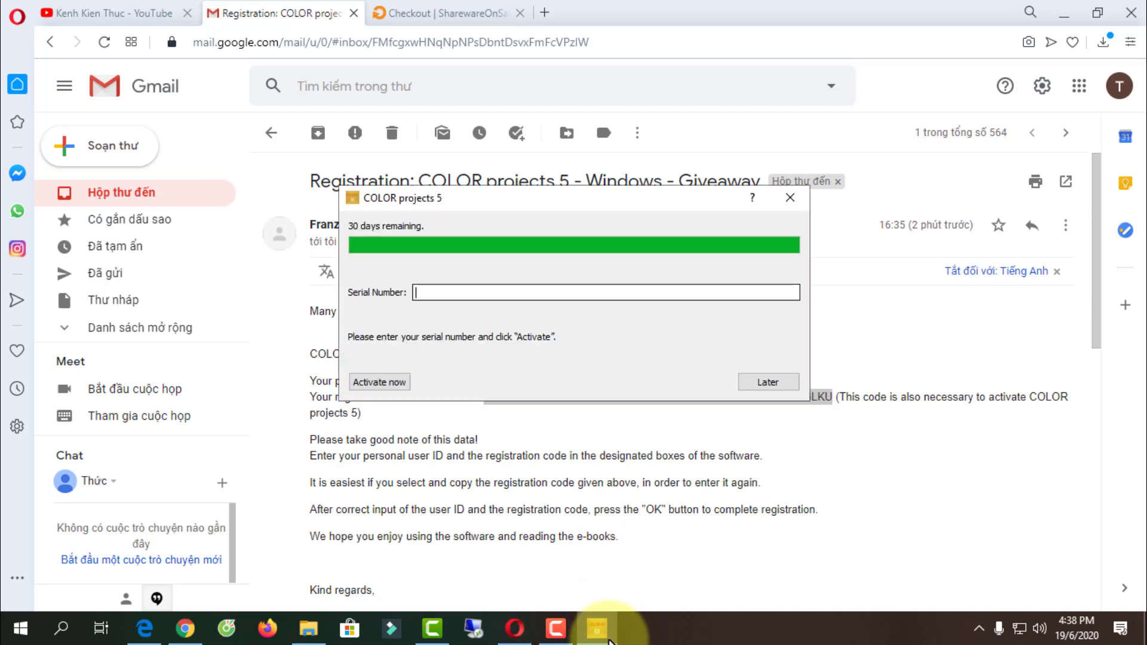
pyautogui.rightClick(443, 293)
pyautogui.click(472, 385)
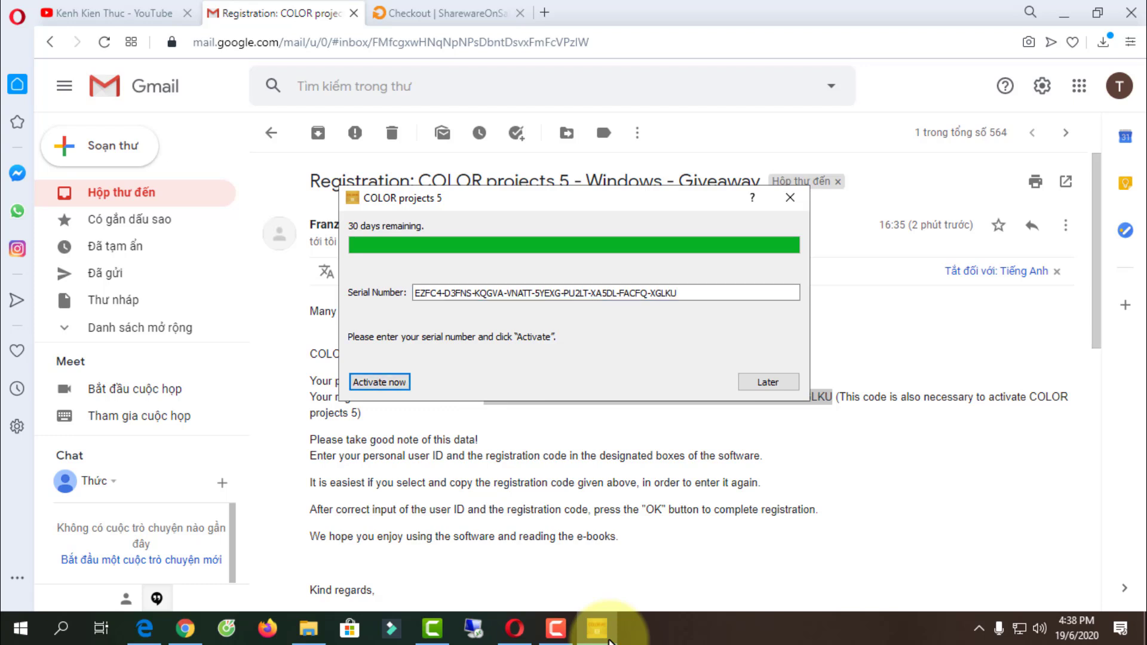
# - Activate COLOR projects 5 with the code and acknowledge the success message
pyautogui.press('Return')
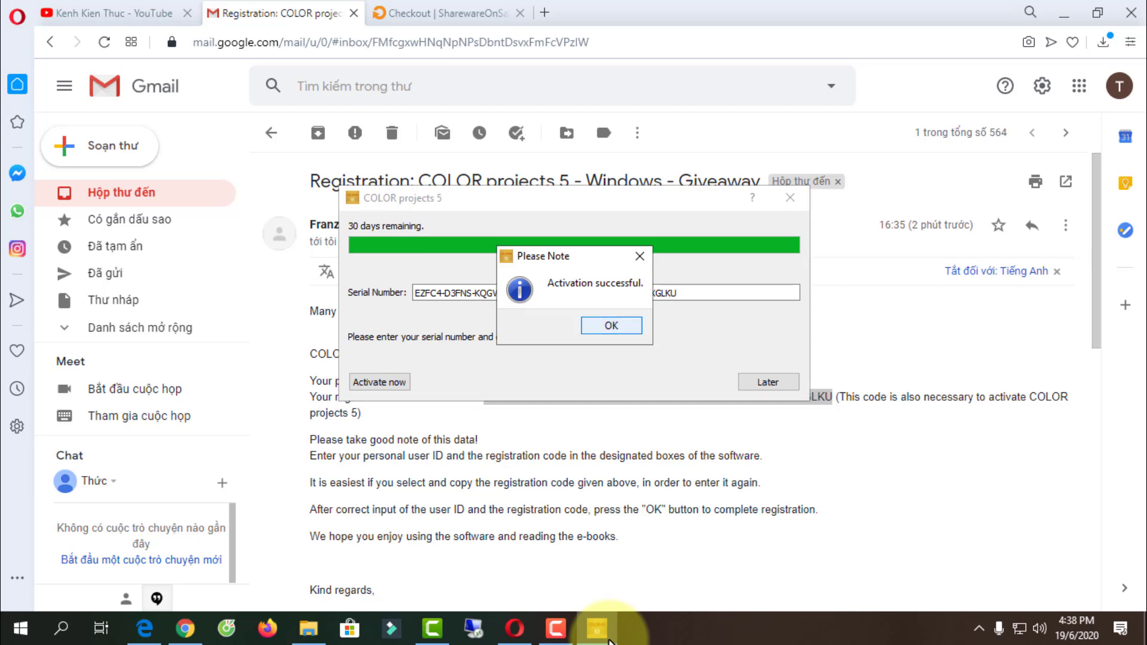
pyautogui.click(615, 329)
pyautogui.click(632, 481)
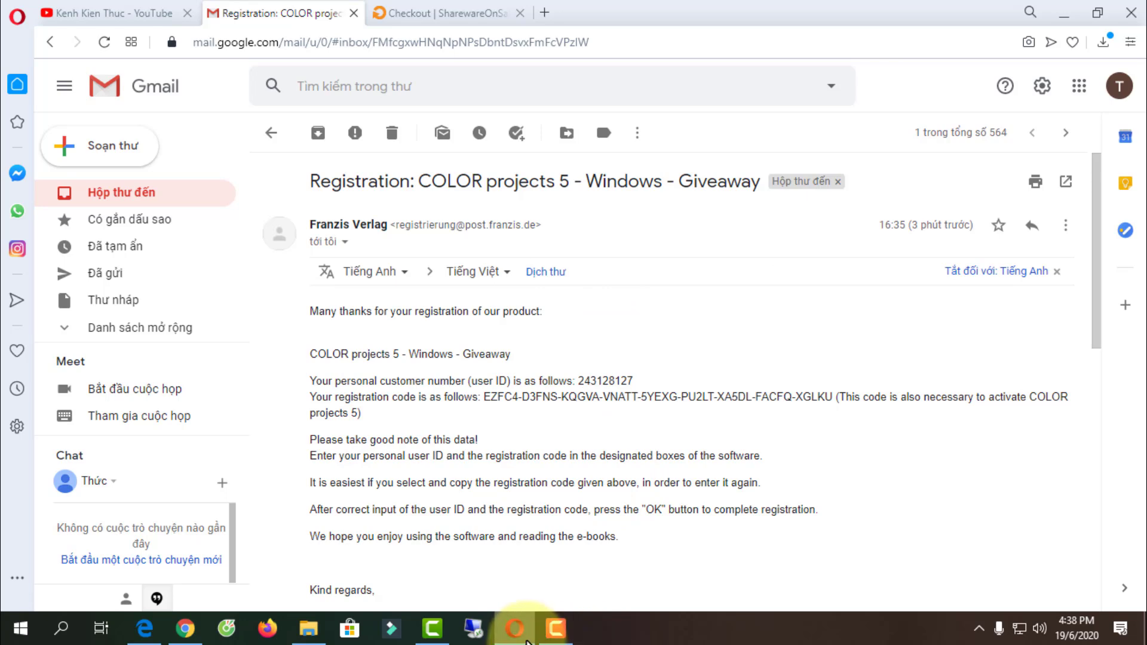
pyautogui.click(1063, 12)
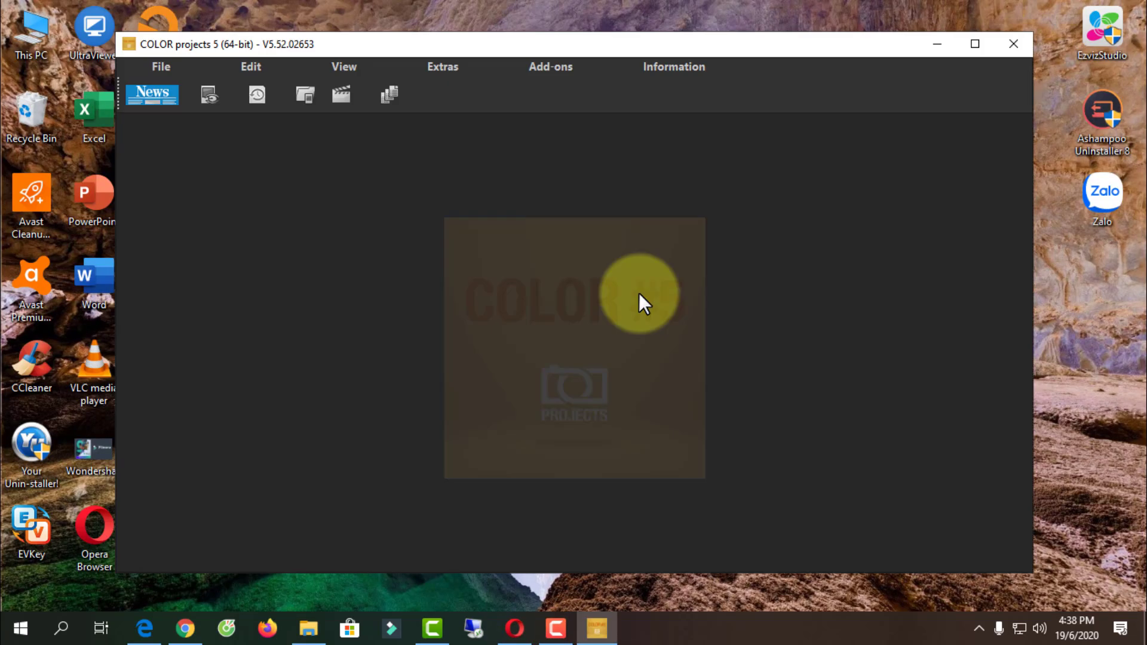
# - Maximize the COLOR projects window and check About COLOR projects under Information
pyautogui.press('super+Up')
pyautogui.hotkey('alt', 'i')
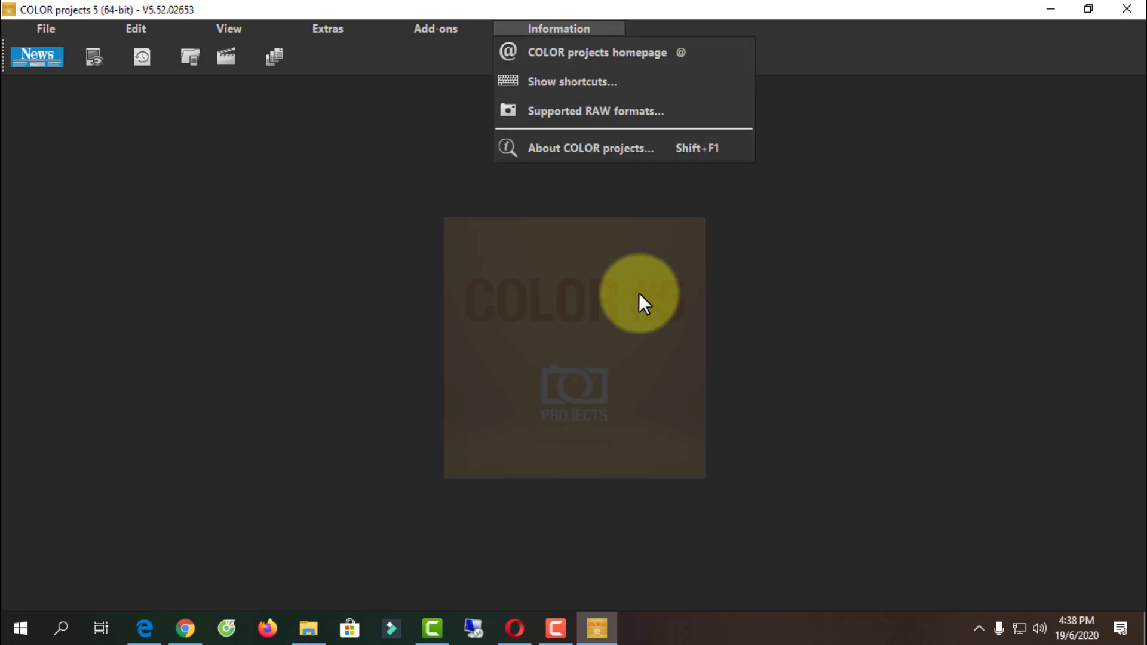
pyautogui.press('Up')
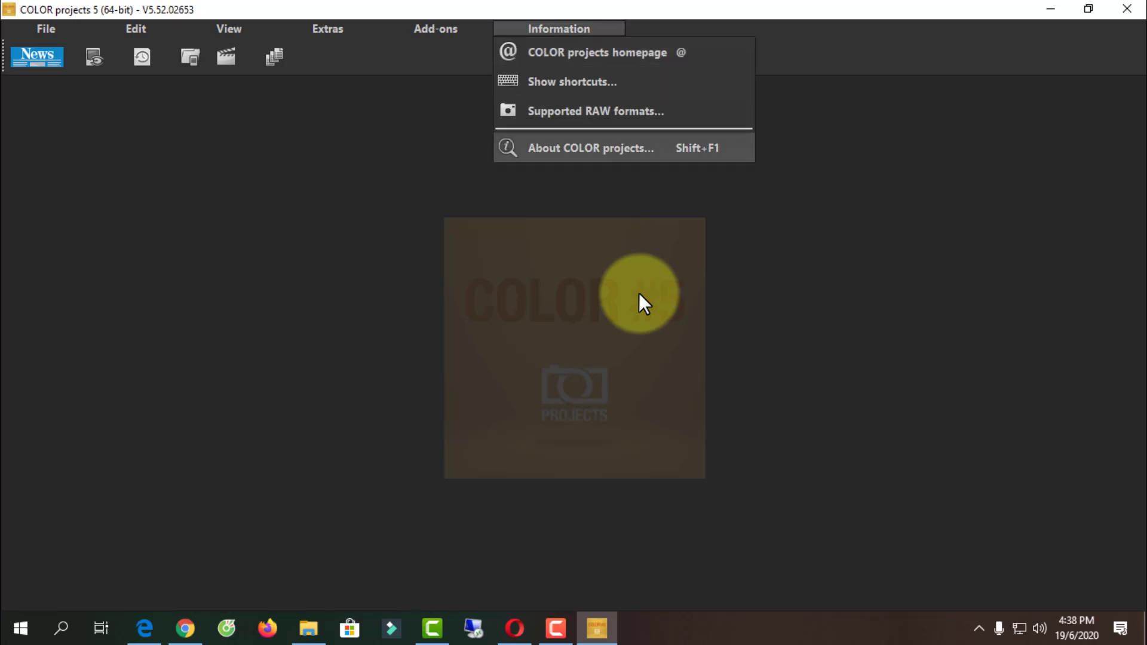
pyautogui.press('Return')
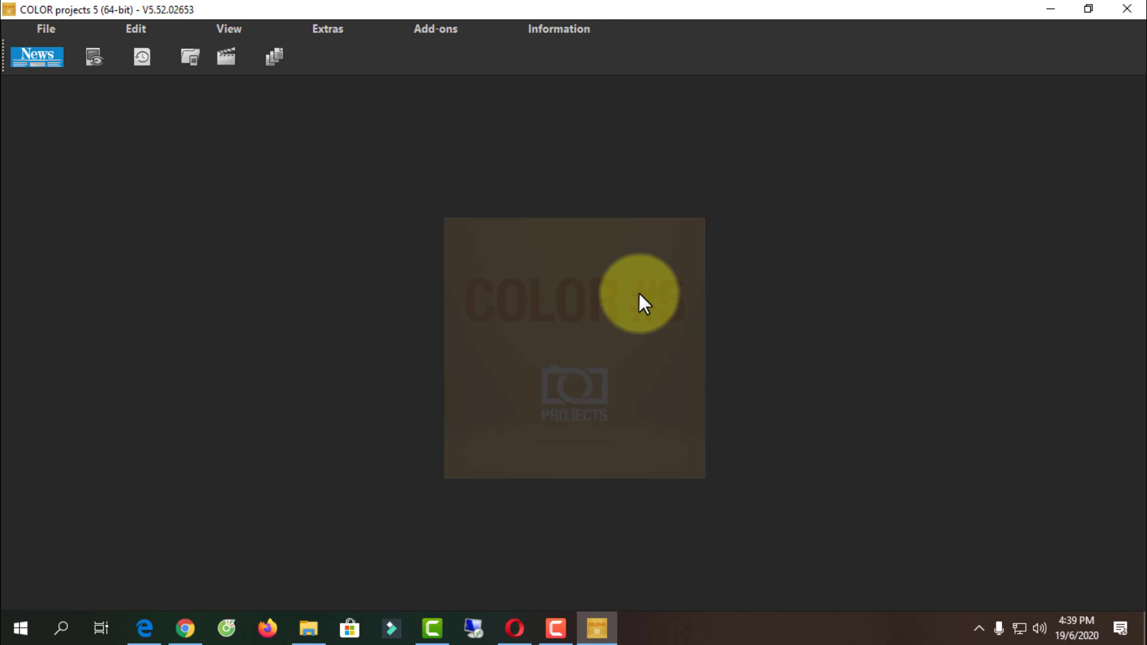